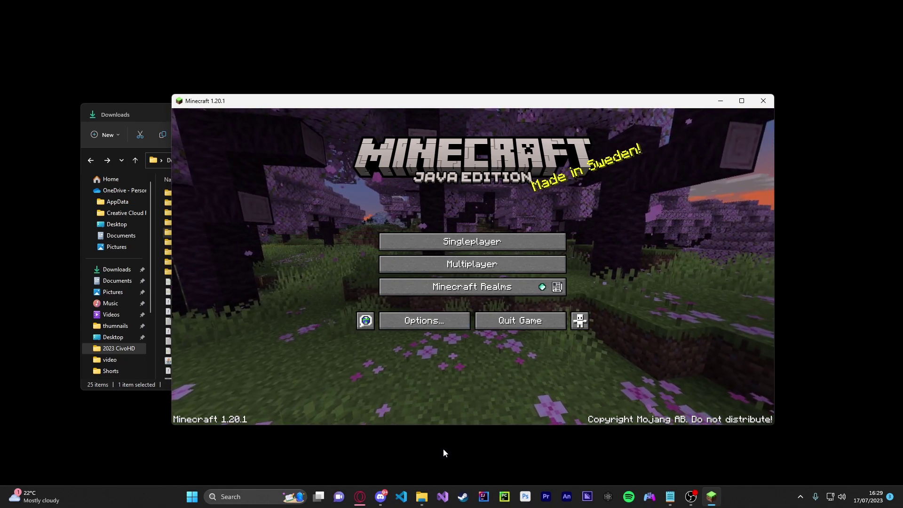
# Check the DiscordSRV resource page in the browser and locate DiscordSRV-Build-1.26.2.jar among the downloaded files in File Explorer.
pyautogui.click(149, 106)
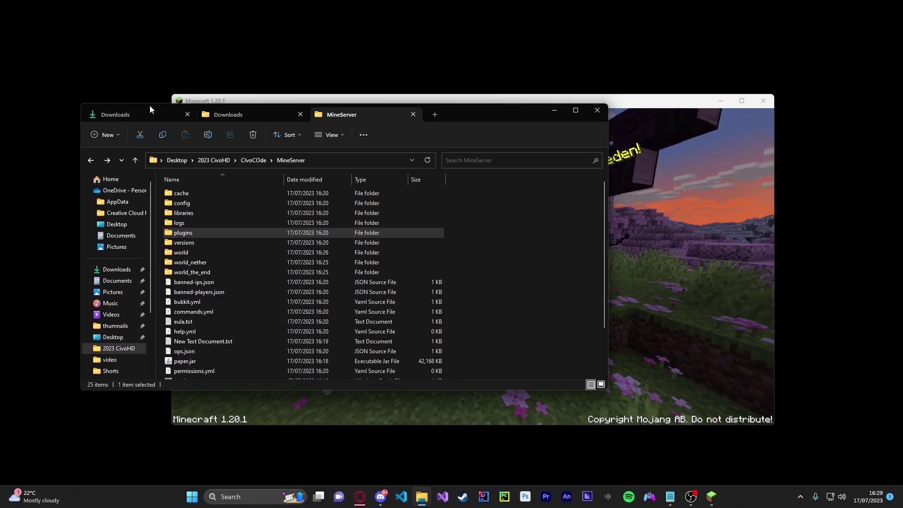
pyautogui.click(360, 496)
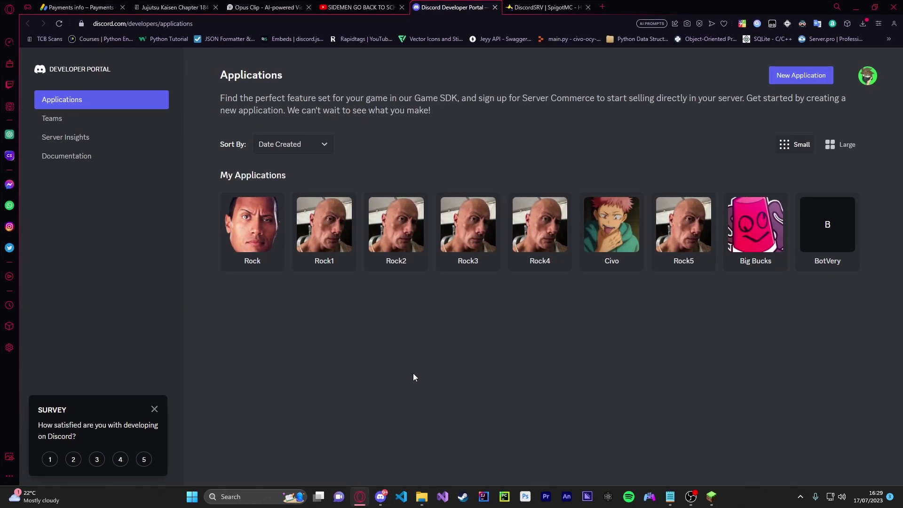
pyautogui.click(530, 5)
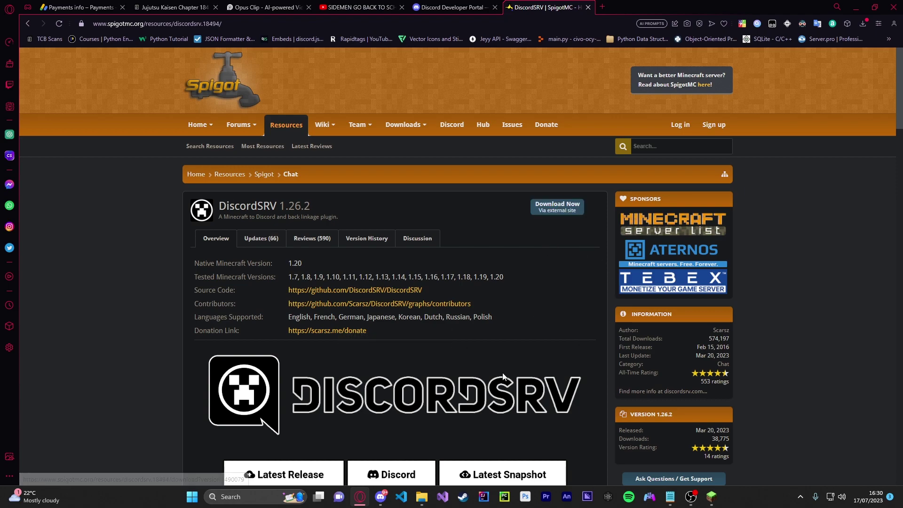
pyautogui.click(422, 497)
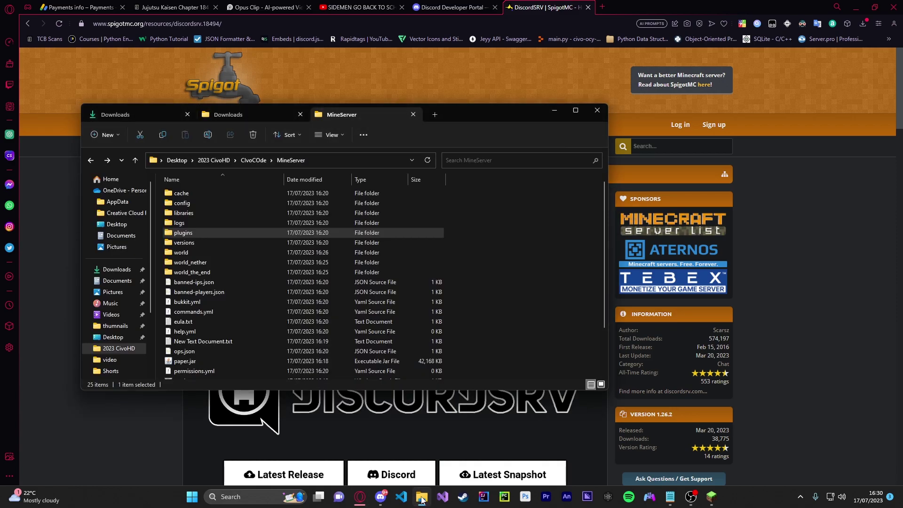
pyautogui.click(247, 117)
pyautogui.click(224, 194)
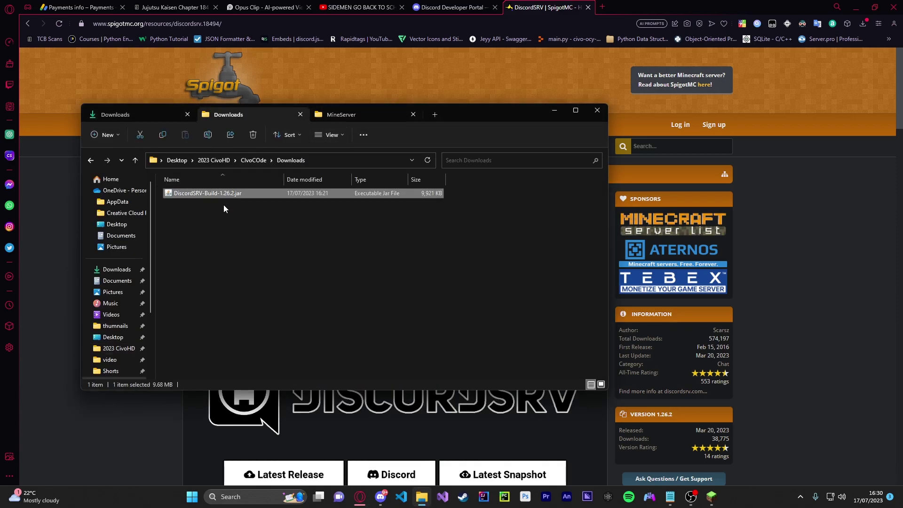
# Create a new application named MinecraftChat in the Discord Developer Portal, accepting the Developer Terms of Service.
pyautogui.click(451, 7)
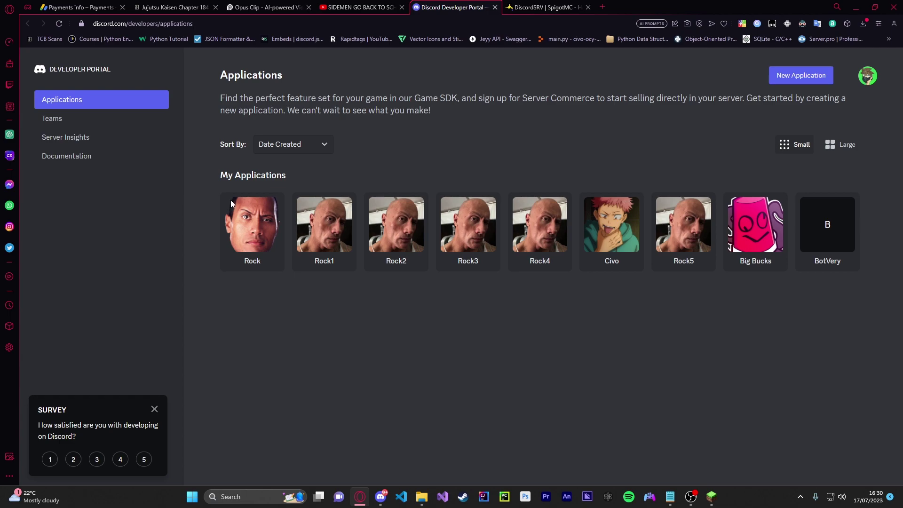
pyautogui.click(782, 77)
pyautogui.click(429, 273)
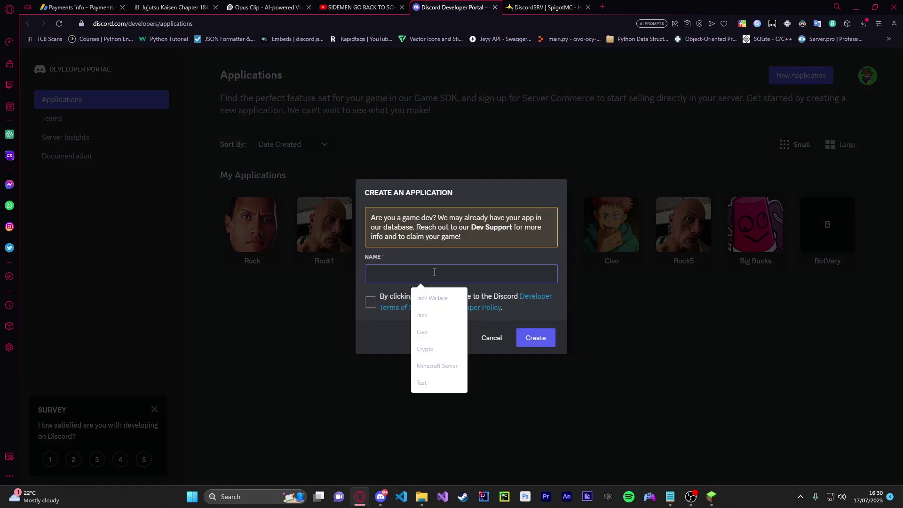
pyautogui.write('MinecraftChat')
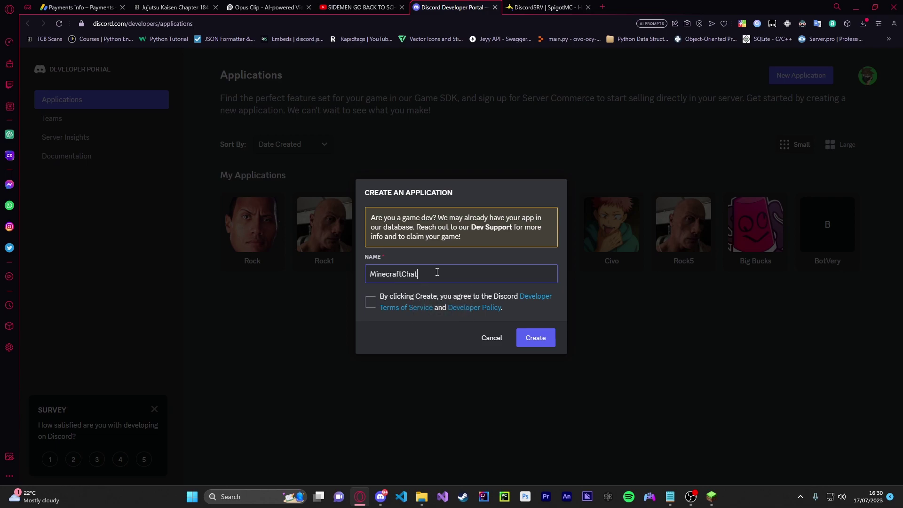
pyautogui.press('Return')
pyautogui.click(370, 316)
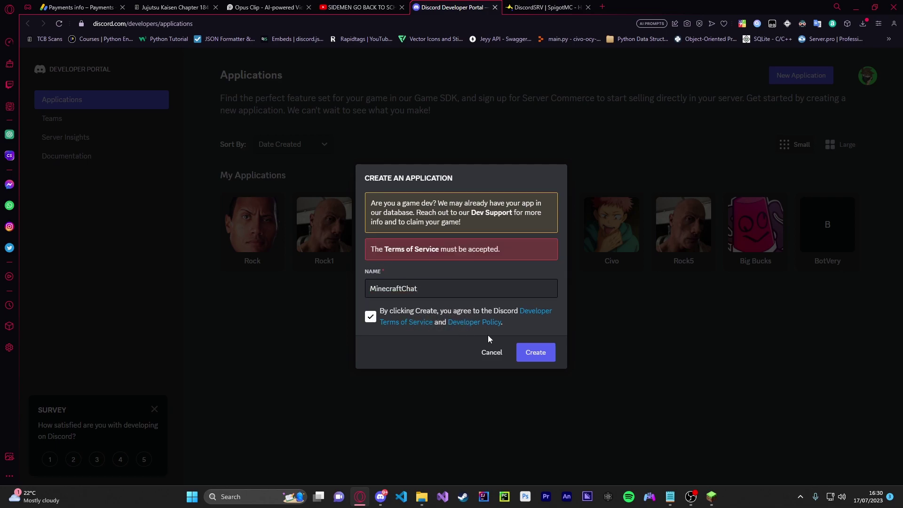
pyautogui.click(541, 353)
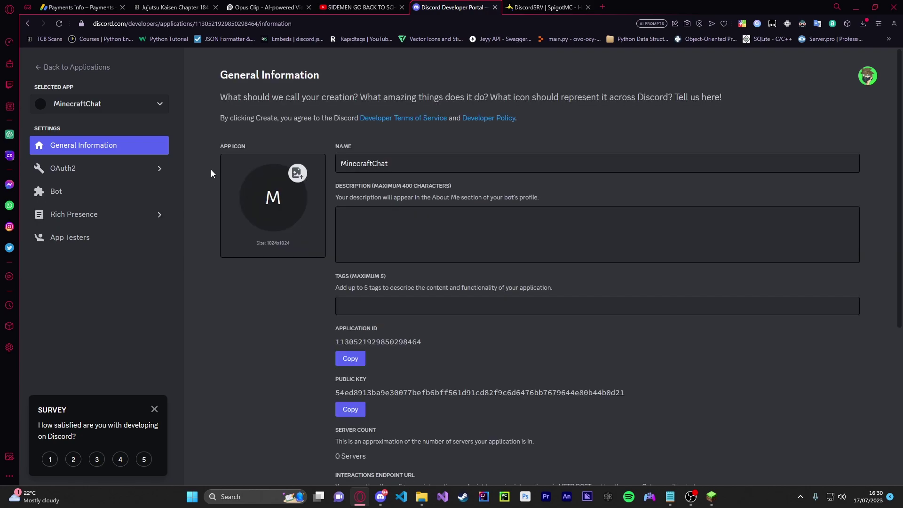
# Enable the Presence, Server Members and Message Content privileged gateway intents for the MinecraftChat bot.
pyautogui.click(107, 188)
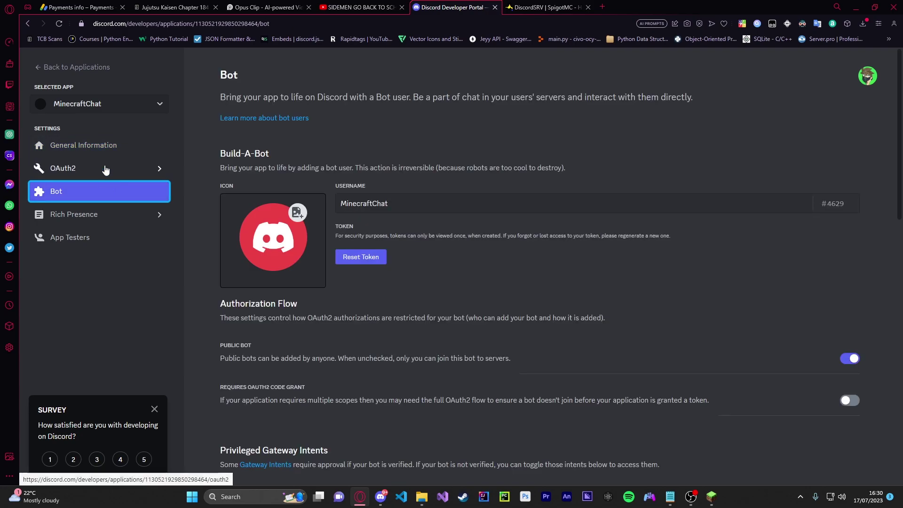
pyautogui.scroll(-1, 382, 207)
pyautogui.scroll(-4, 470, 222)
pyautogui.scroll(-4, 485, 212)
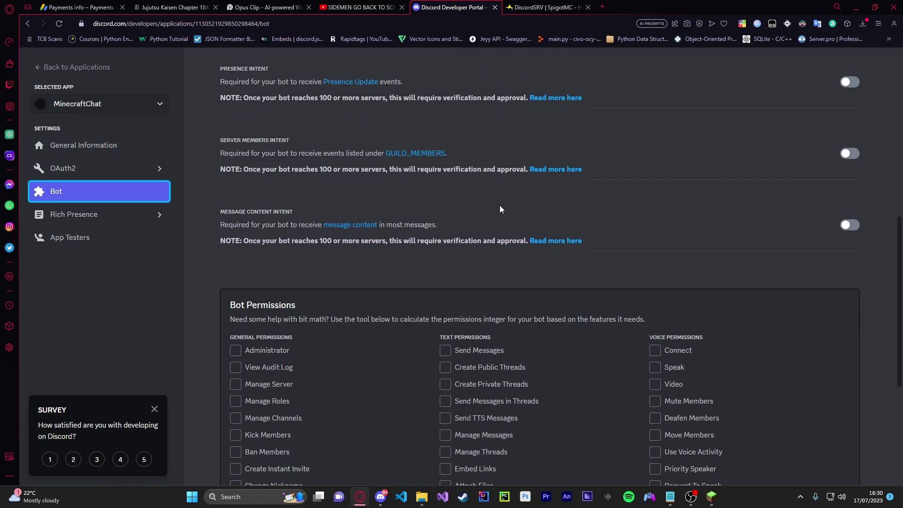
pyautogui.scroll(2, 271, 180)
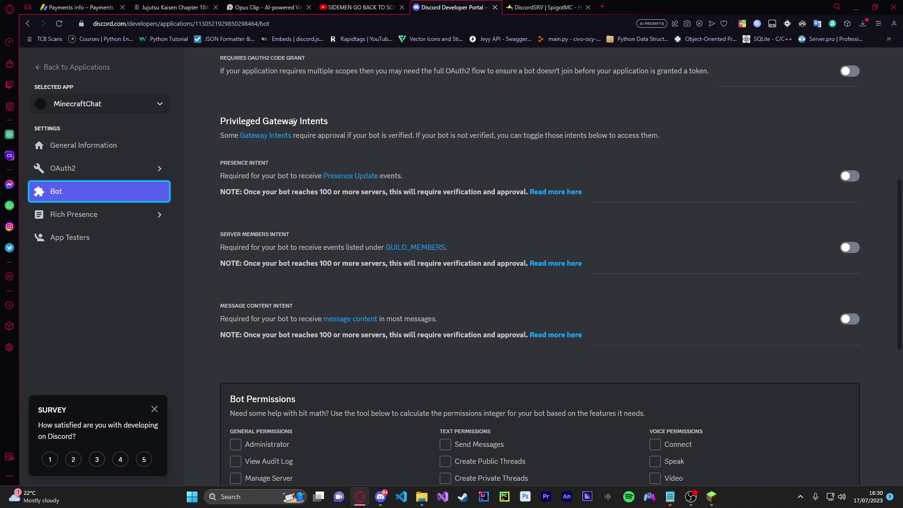
pyautogui.click(850, 176)
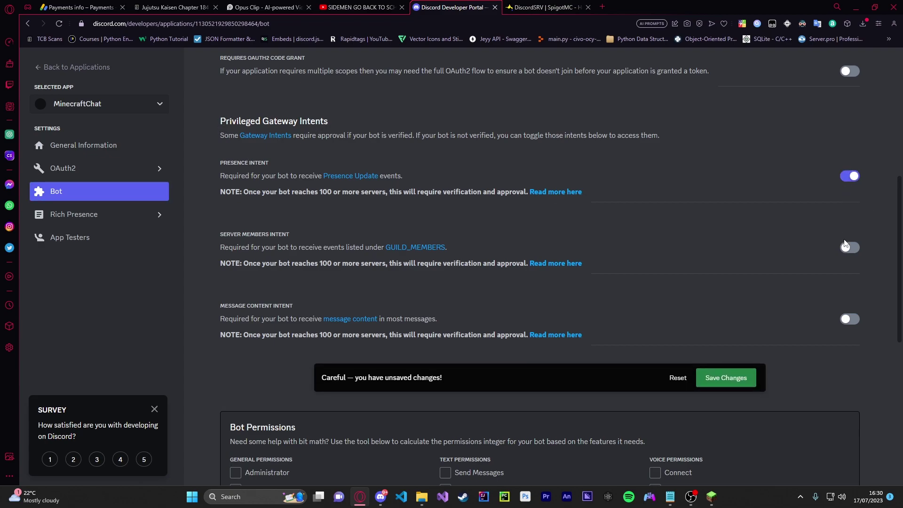
pyautogui.click(849, 248)
pyautogui.click(849, 319)
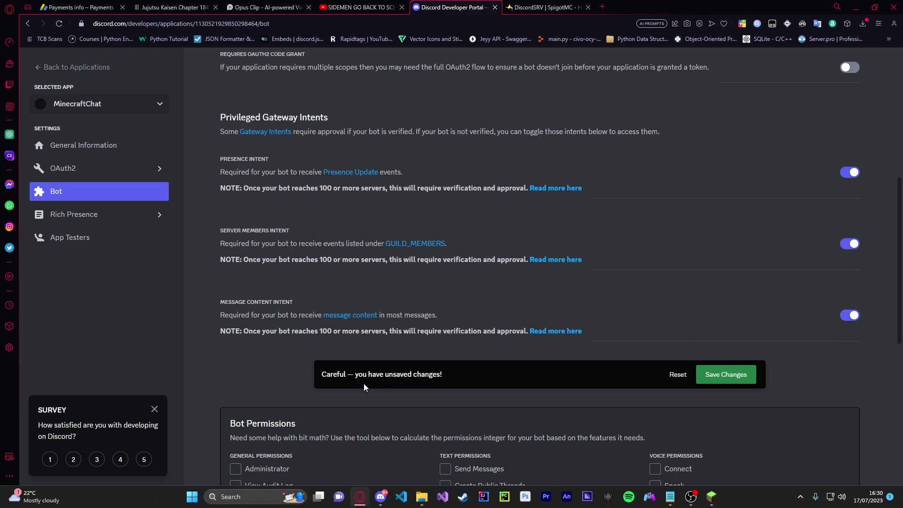
# Select the Administrator bot permission and save the bot's changes.
pyautogui.scroll(-4, 244, 356)
pyautogui.click(235, 285)
pyautogui.click(731, 193)
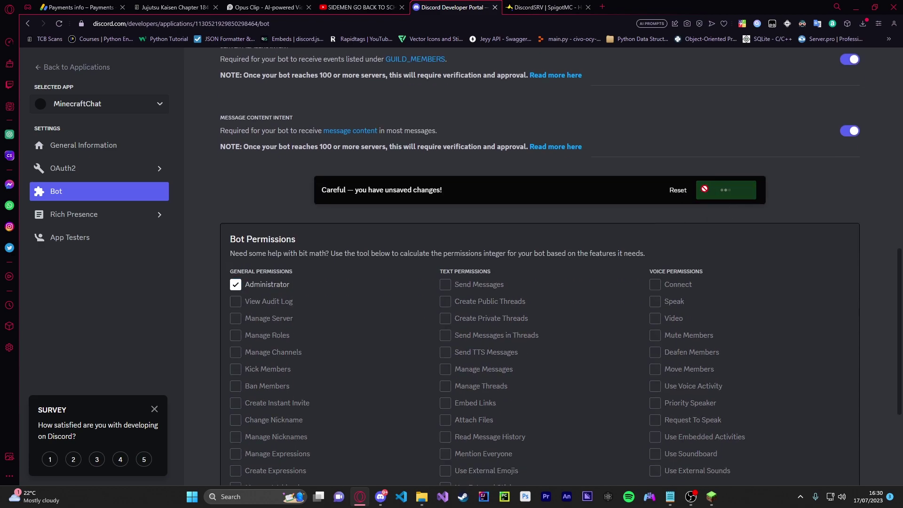
# Generate an OAuth2 invite URL with the bot scope and Administrator permission, and copy it.
pyautogui.click(127, 168)
pyautogui.click(134, 213)
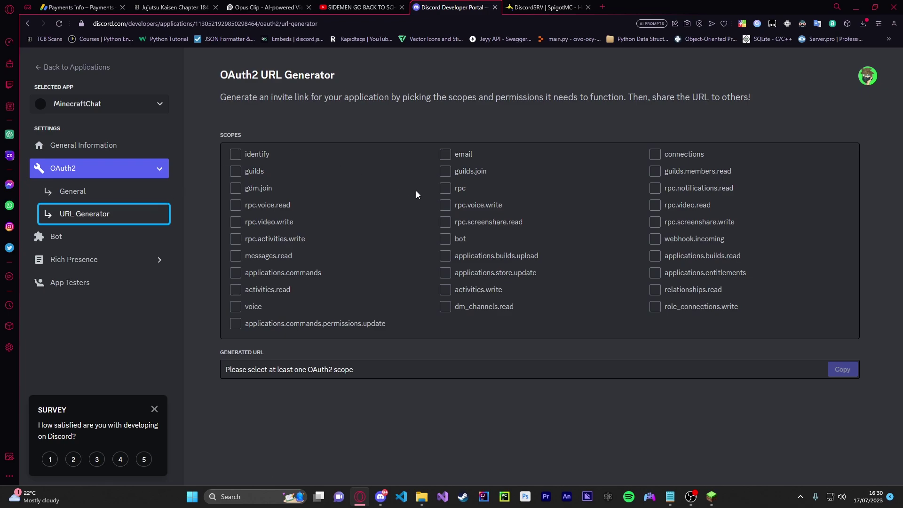
pyautogui.click(446, 240)
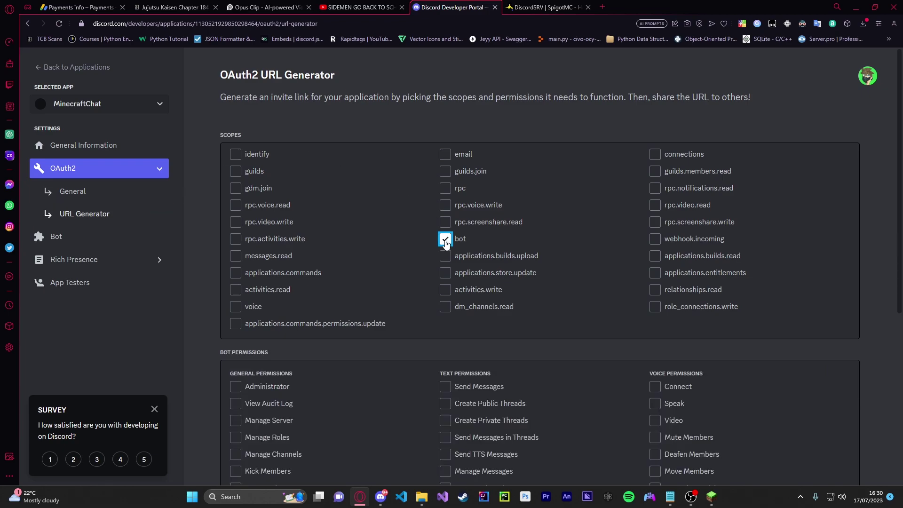
pyautogui.scroll(-3, 412, 239)
pyautogui.click(235, 245)
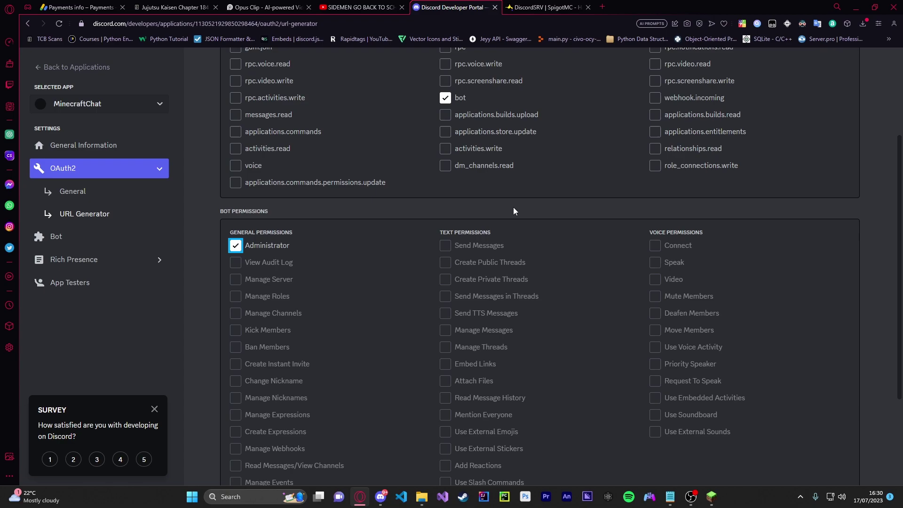
pyautogui.scroll(-3, 732, 333)
pyautogui.click(842, 458)
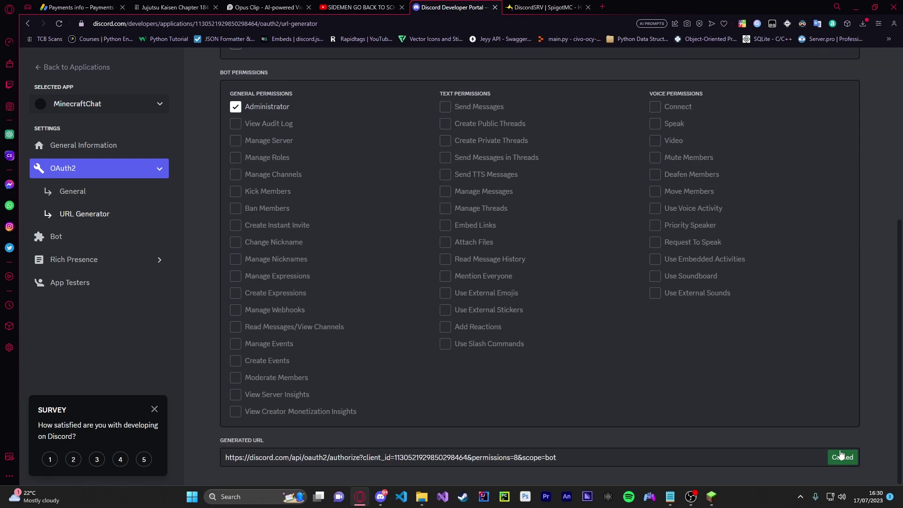
# Load the copied invite URL and authorise the MinecraftChat bot on the BotTesting server, completing the human verification.
pyautogui.click(345, 23)
pyautogui.hotkey('ctrl', 'v')
pyautogui.press('Return')
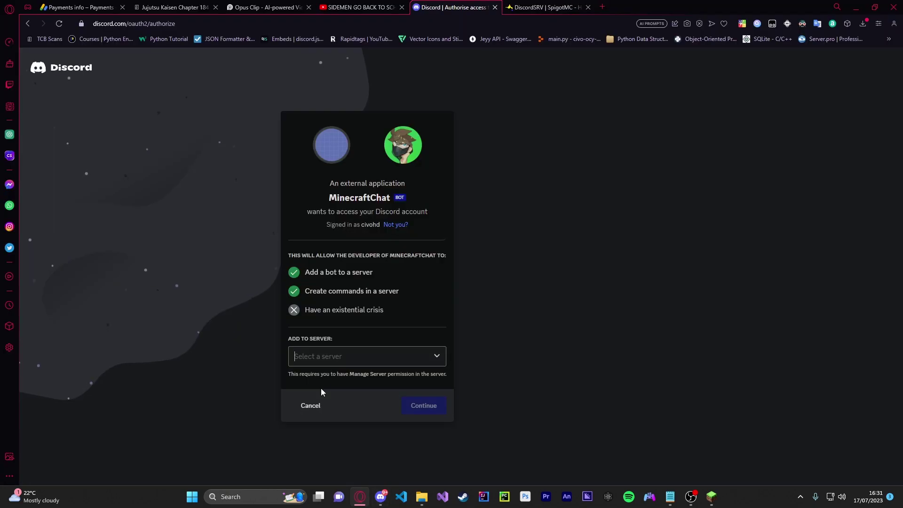
pyautogui.click(329, 357)
pyautogui.click(350, 377)
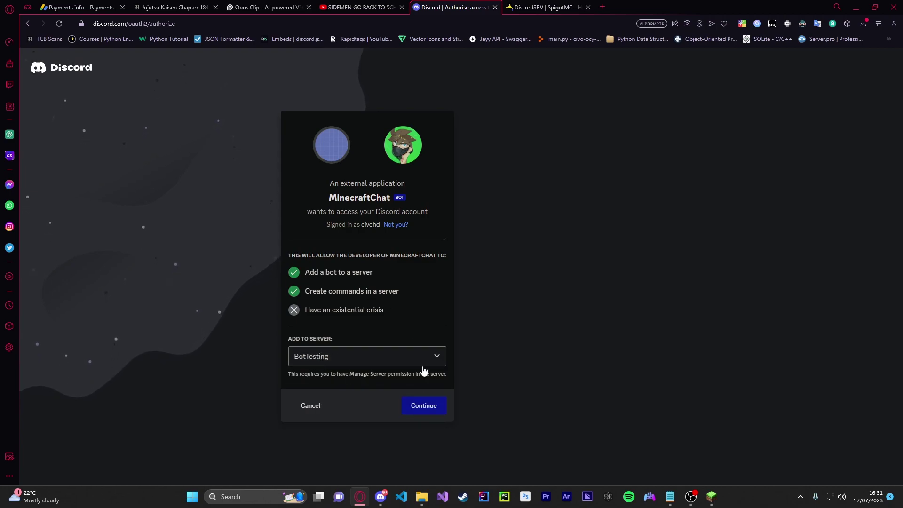
pyautogui.click(425, 407)
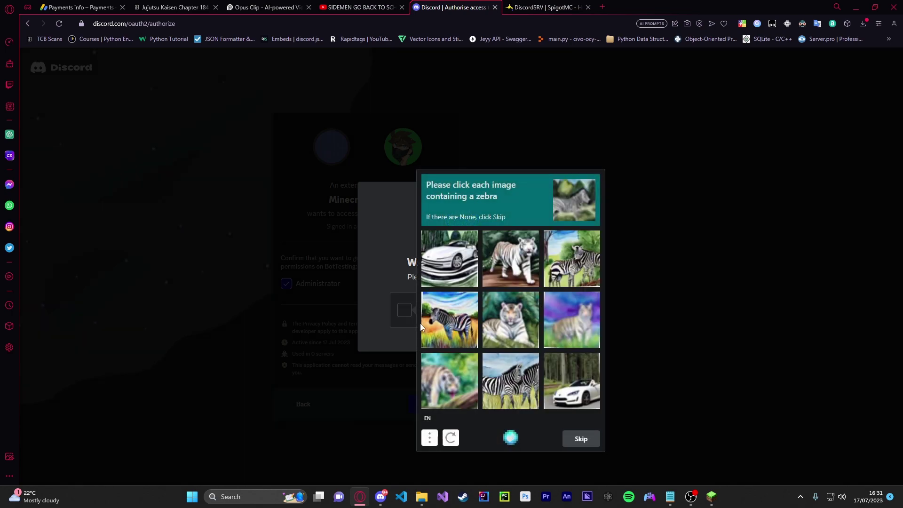
pyautogui.click(568, 267)
# Switch to the Discord app and examine BotTesting's console and minecraft-chat channels and the MinecraftChat bot's profile.
pyautogui.click(384, 497)
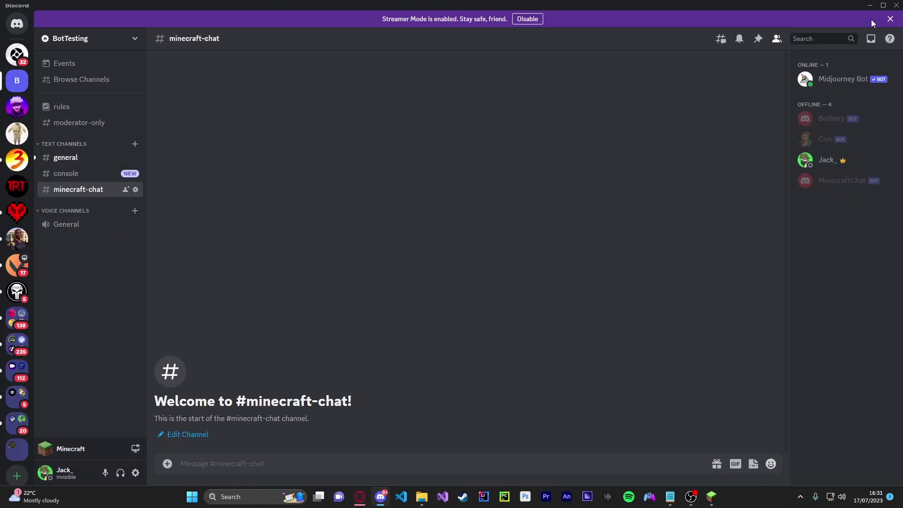
pyautogui.click(890, 20)
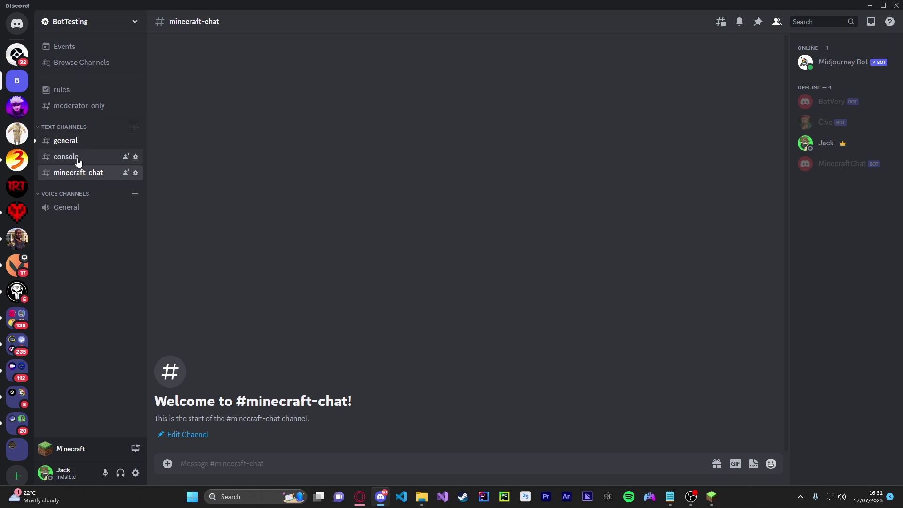
pyautogui.click(97, 161)
pyautogui.click(102, 173)
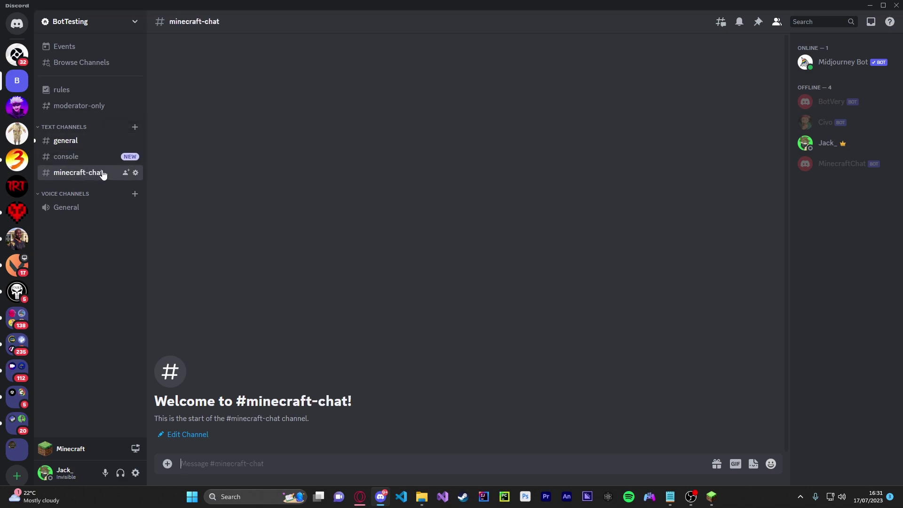
pyautogui.click(831, 102)
pyautogui.click(831, 102)
pyautogui.click(842, 164)
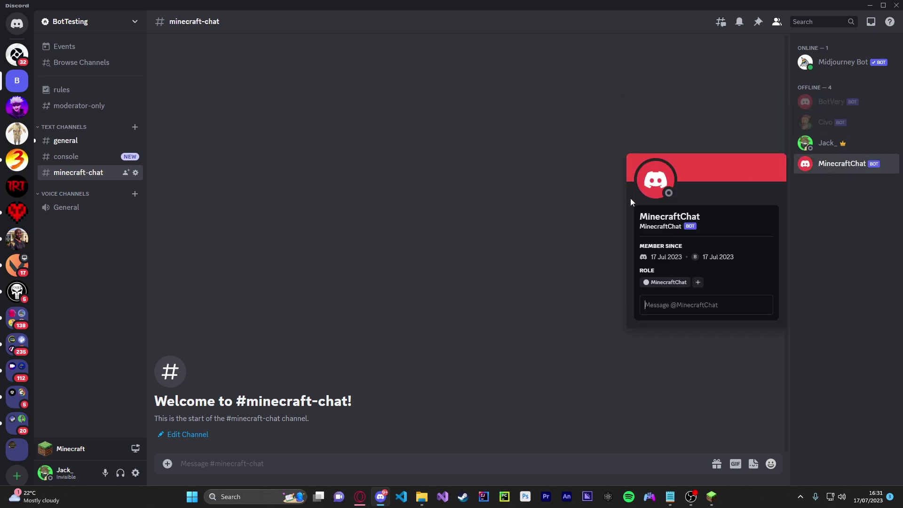
# Switch to File Explorer and put DiscordSRV-Build-1.26.2.jar into the MineServer plugins folder.
pyautogui.hotkey('alt', 'Tab')
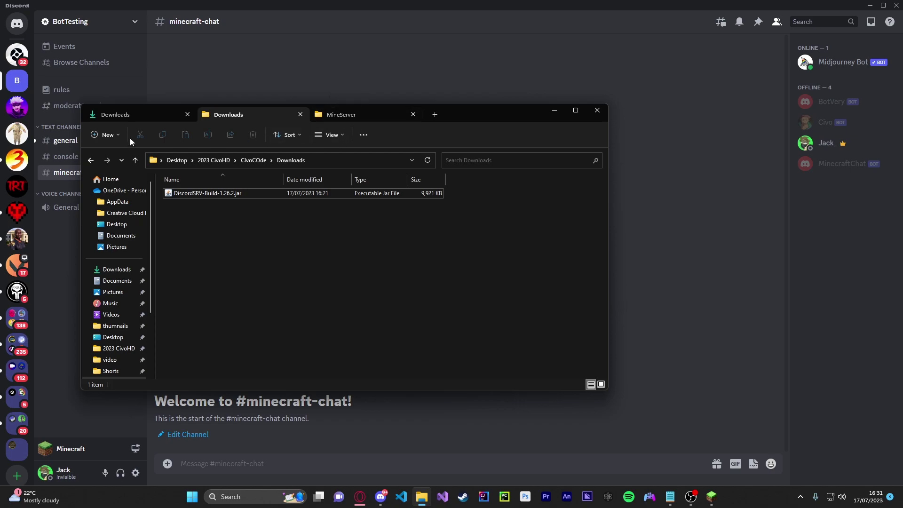
pyautogui.click(178, 193)
pyautogui.click(346, 116)
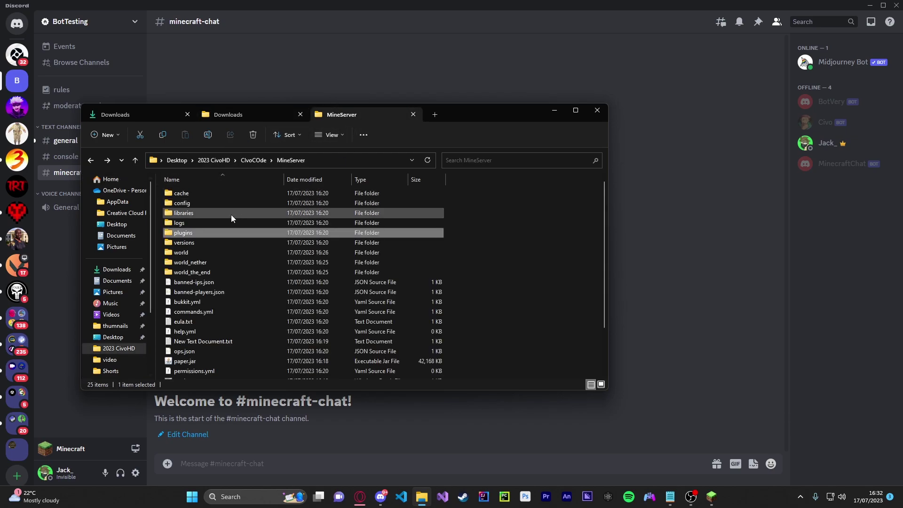
pyautogui.doubleClick(195, 233)
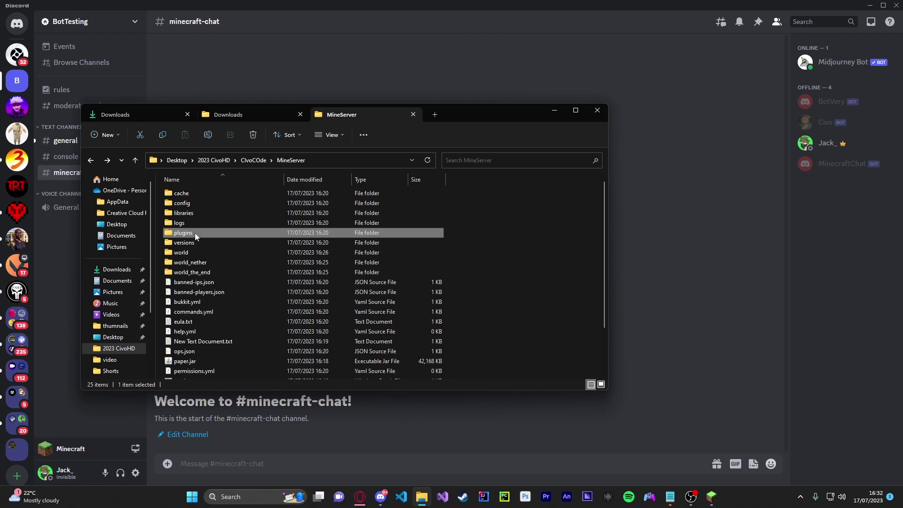
pyautogui.click(239, 120)
pyautogui.moveTo(185, 195); pyautogui.dragTo(321, 261)
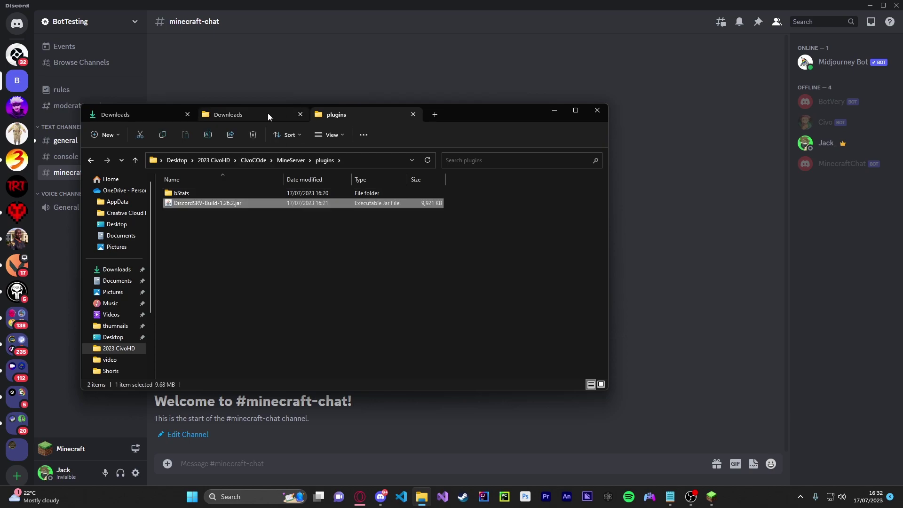
# Start the Minecraft server with run.bat from the MineServer folder so the plugin loads, and close the server console.
pyautogui.click(91, 159)
pyautogui.scroll(-2, 238, 291)
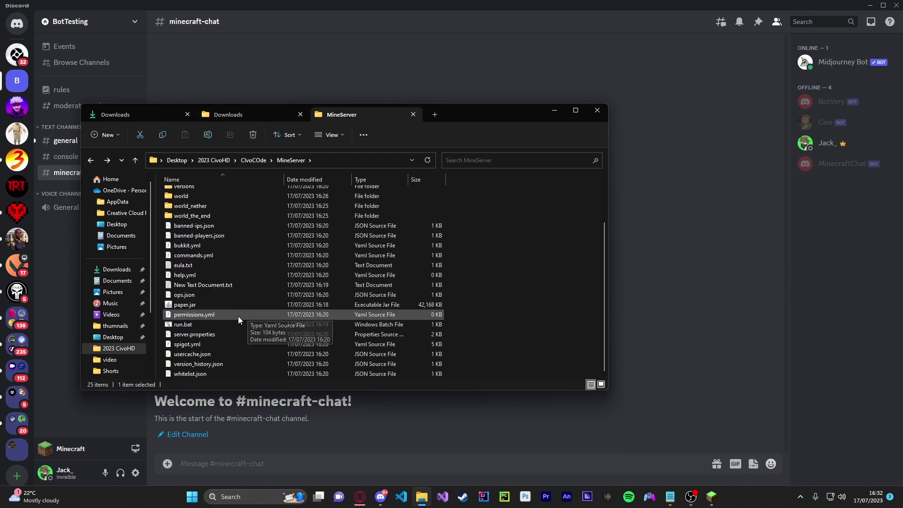
pyautogui.doubleClick(206, 321)
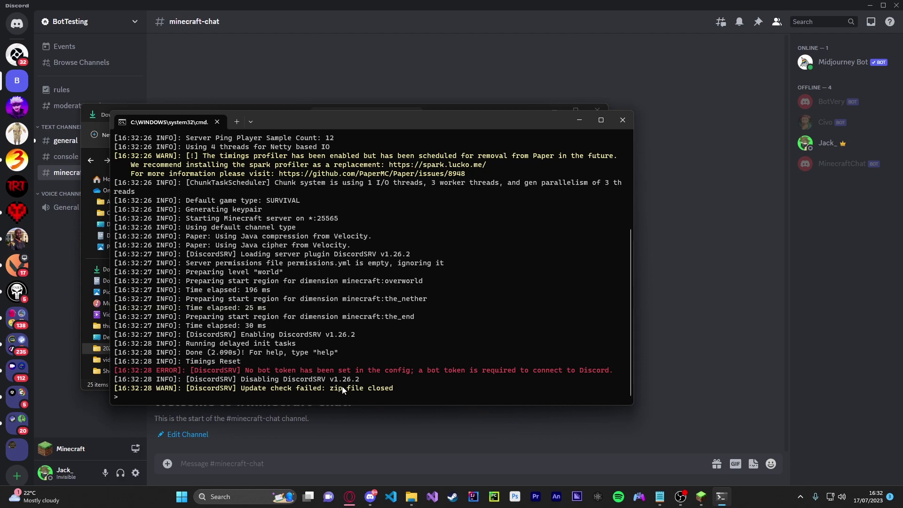
pyautogui.click(622, 121)
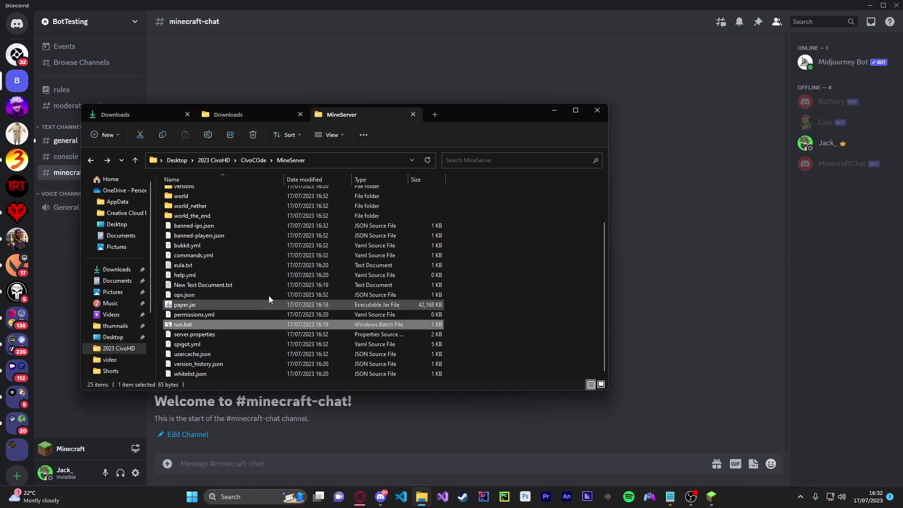
# Open config.yml from the DiscordSRV folder inside the server's plugins folder in Notepad++.
pyautogui.doubleClick(188, 232)
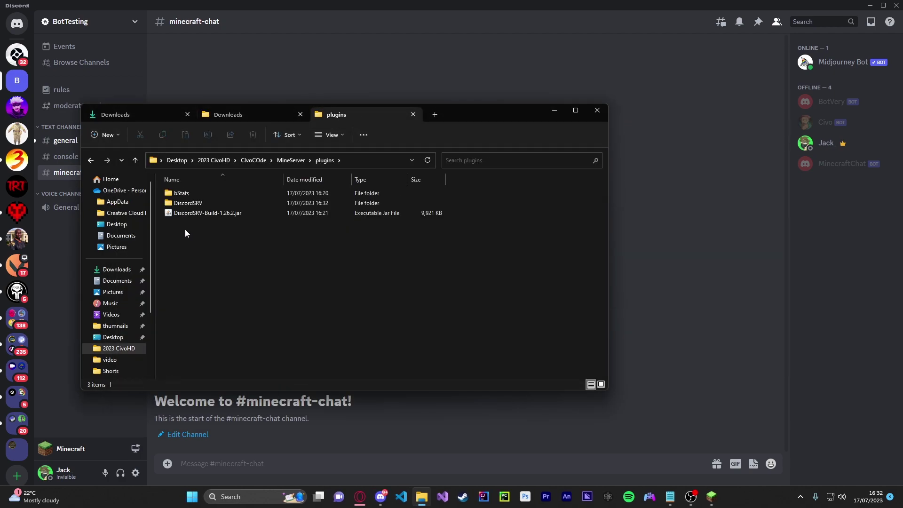
pyautogui.doubleClick(202, 204)
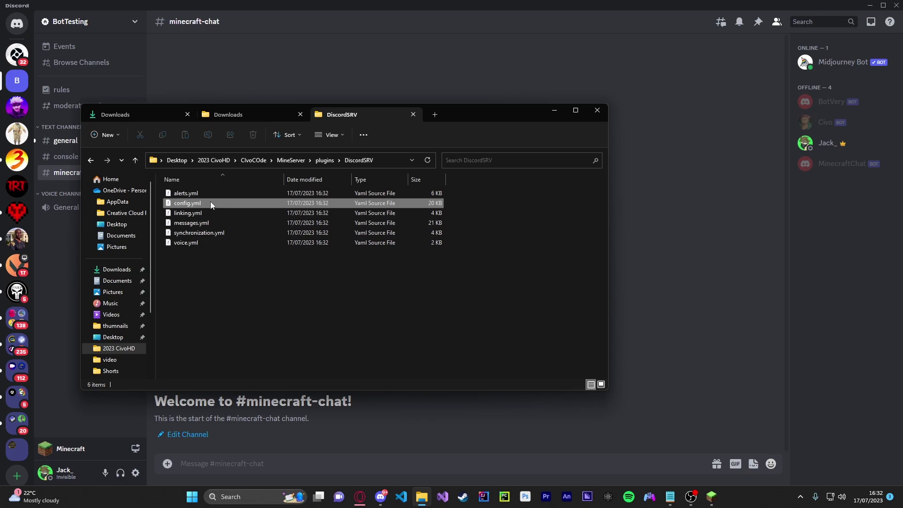
pyautogui.rightClick(211, 202)
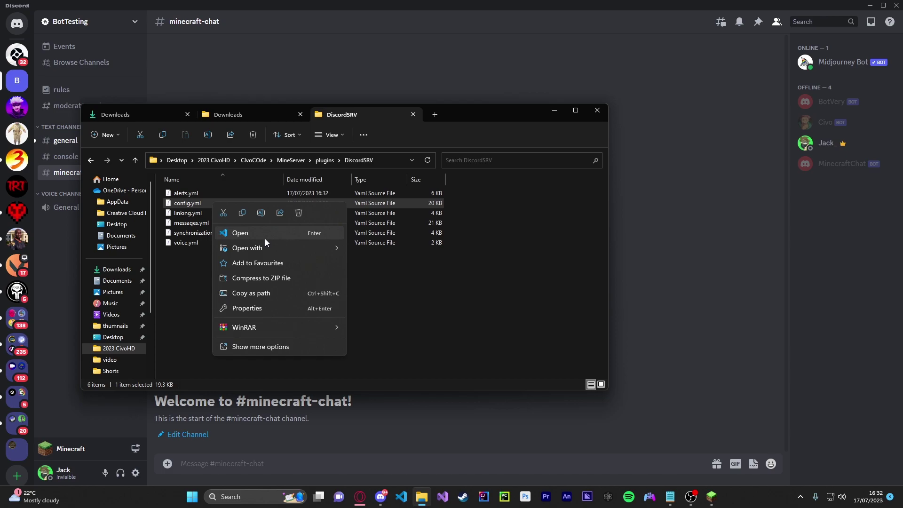
pyautogui.click(263, 346)
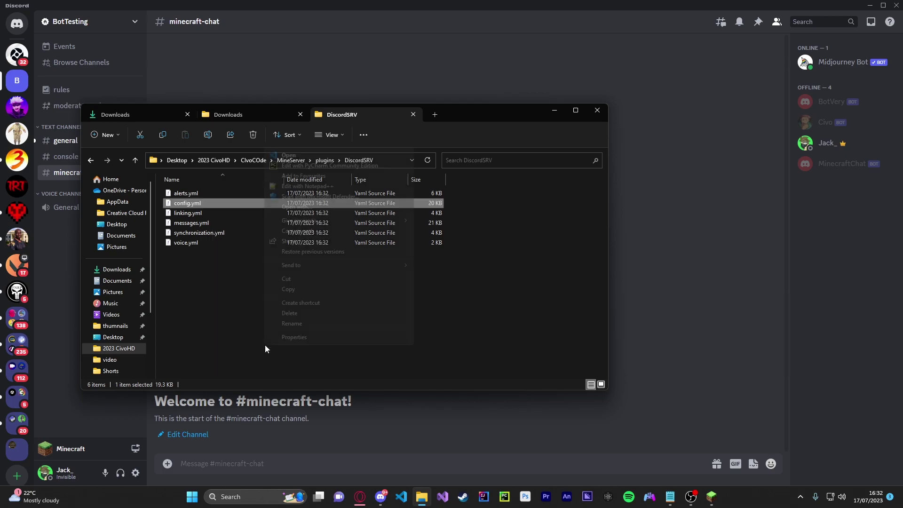
pyautogui.click(334, 185)
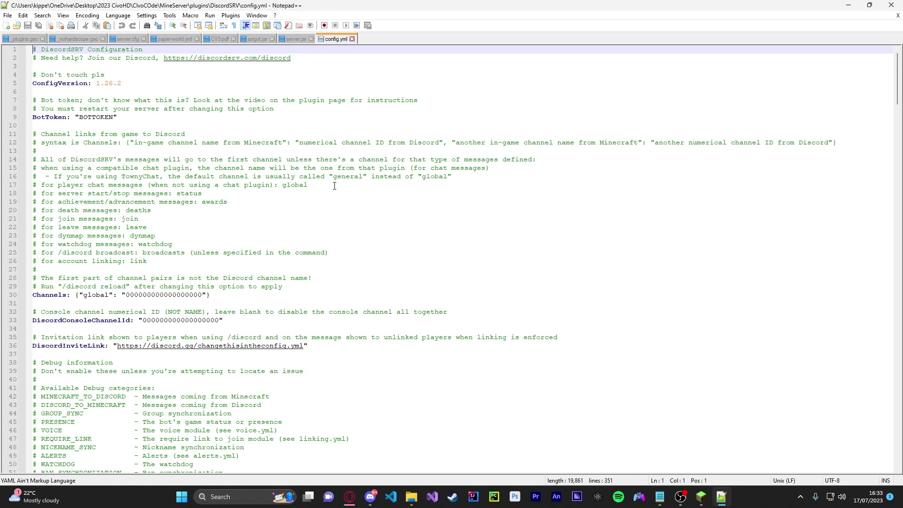
# Switch to the browser, close the authorisation tab and reset the MinecraftChat bot's token in the Developer Portal, supplying the two-factor authentication code.
pyautogui.click(115, 118)
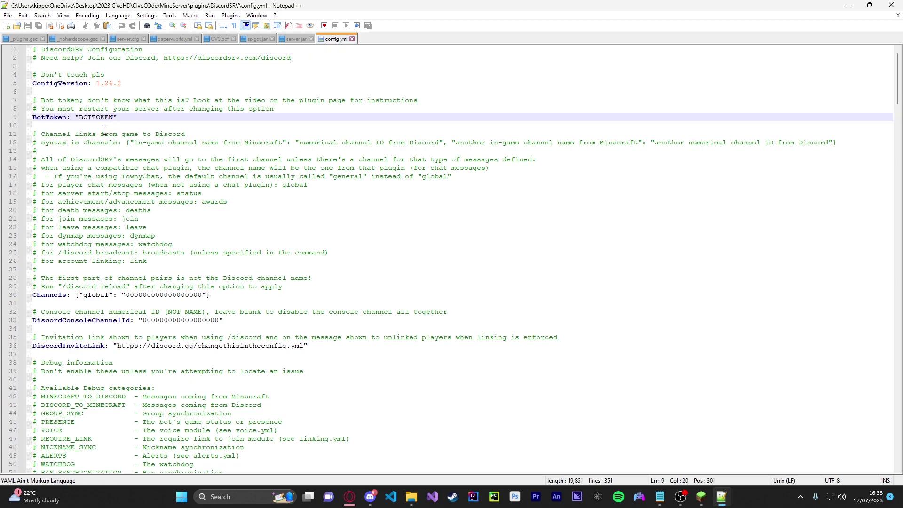
pyautogui.moveTo(352, 498)
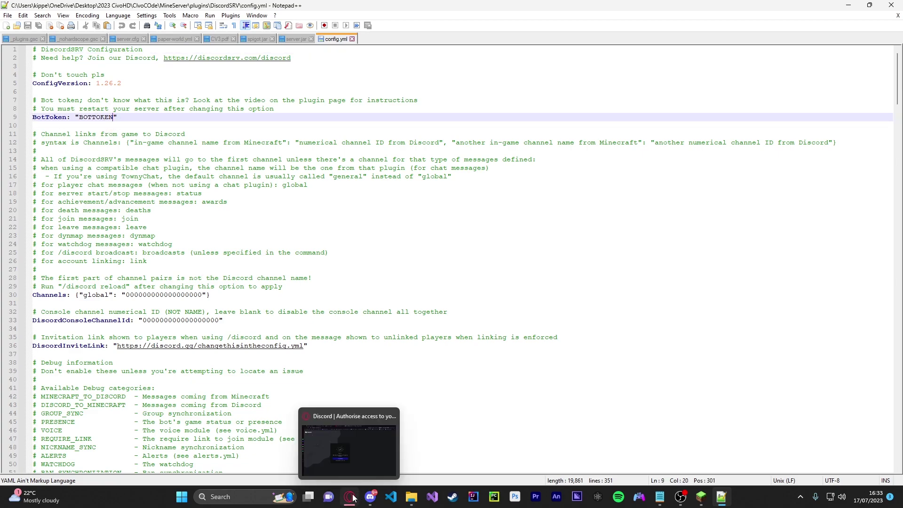
pyautogui.click(350, 497)
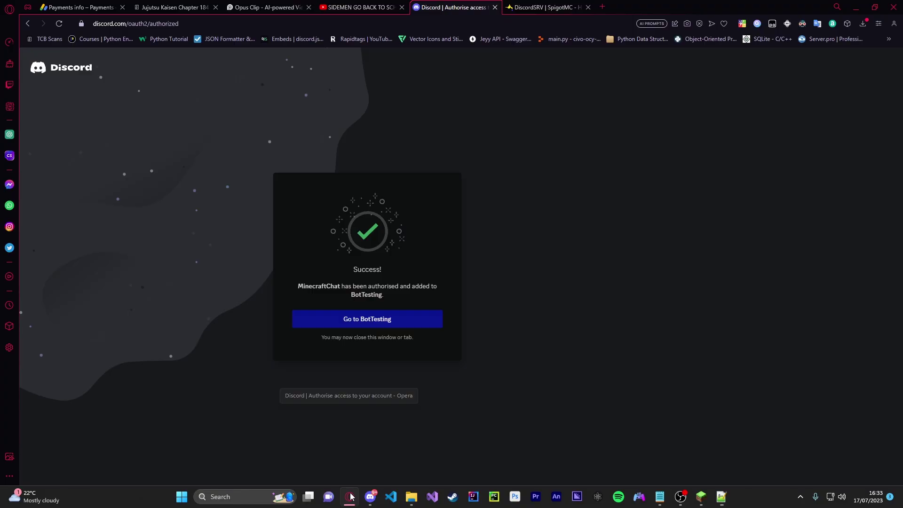
pyautogui.hotkey('ctrl', 'w')
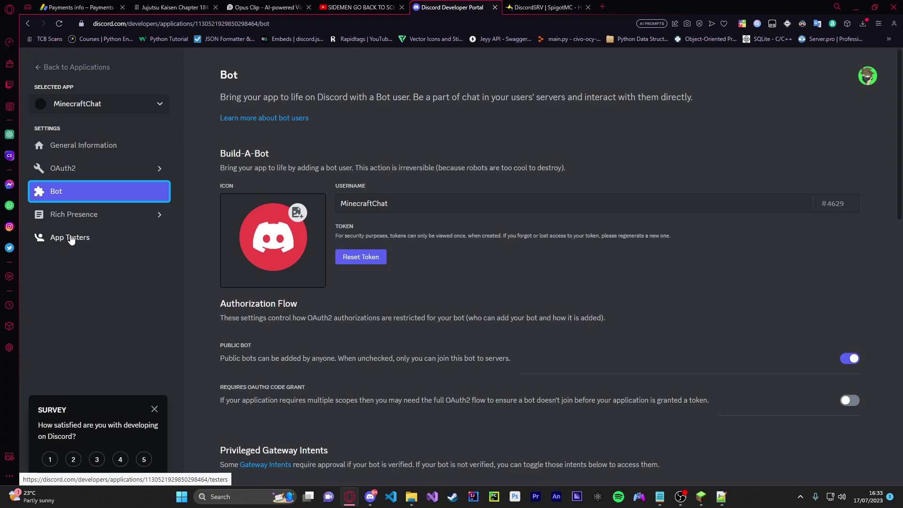
pyautogui.click(369, 256)
pyautogui.click(536, 295)
pyautogui.click(516, 261)
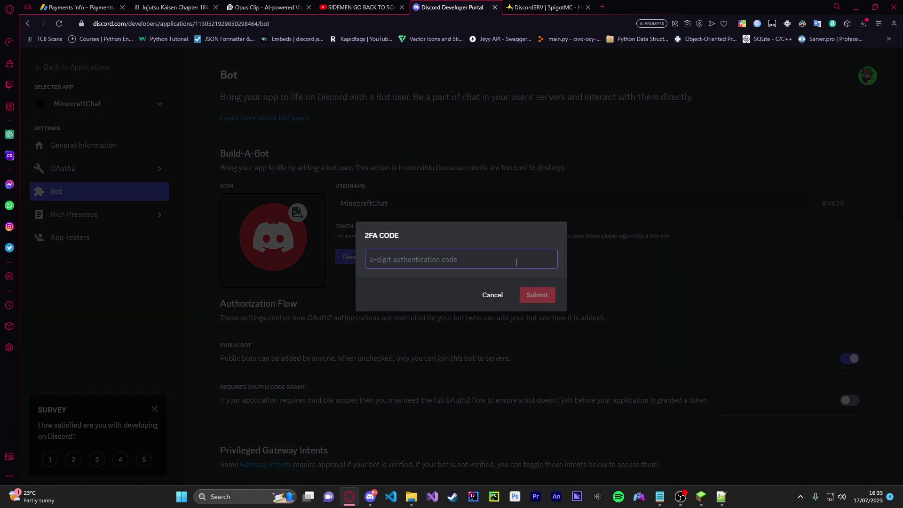
# Switch to Notepad++, replace the BotToken placeholder in config.yml with the copied bot token and save the file.
pyautogui.hotkey('alt', 'Tab')
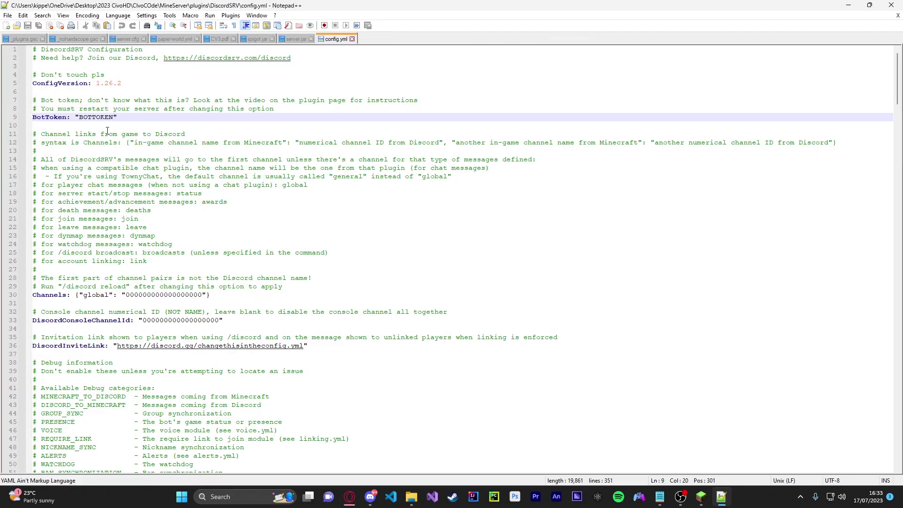
pyautogui.moveTo(112, 119); pyautogui.dragTo(80, 122)
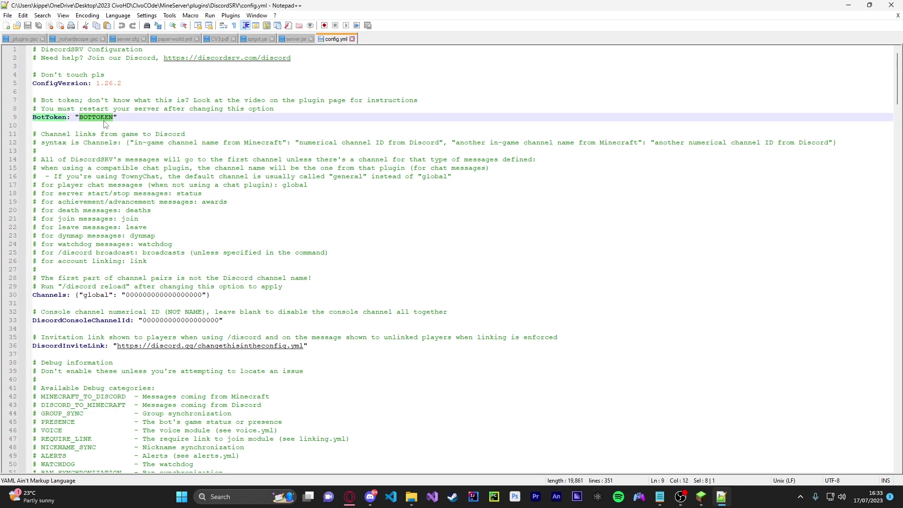
pyautogui.hotkey('ctrl', 'v')
pyautogui.click(408, 126)
pyautogui.hotkey('ctrl', 's')
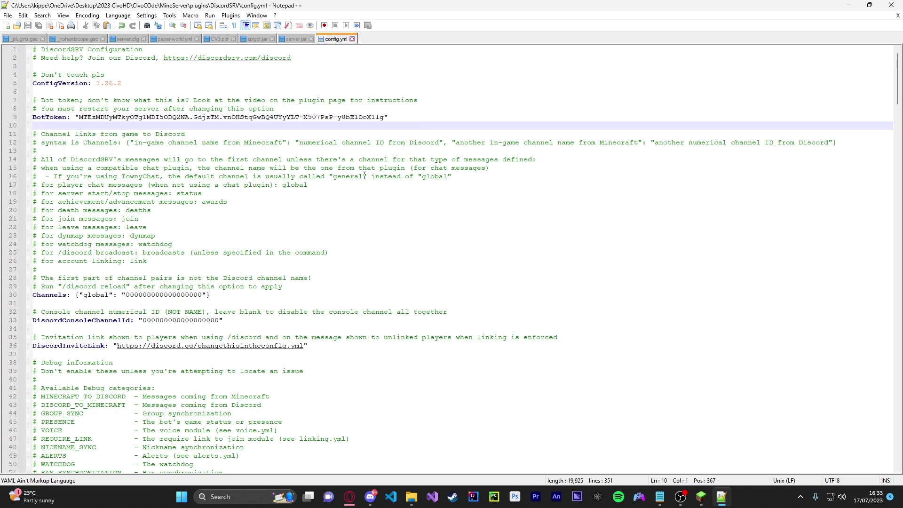
# Select the global channel's placeholder ID in config.yml, and check the Developer Mode option in Discord's advanced user settings.
pyautogui.scroll(-4, 353, 183)
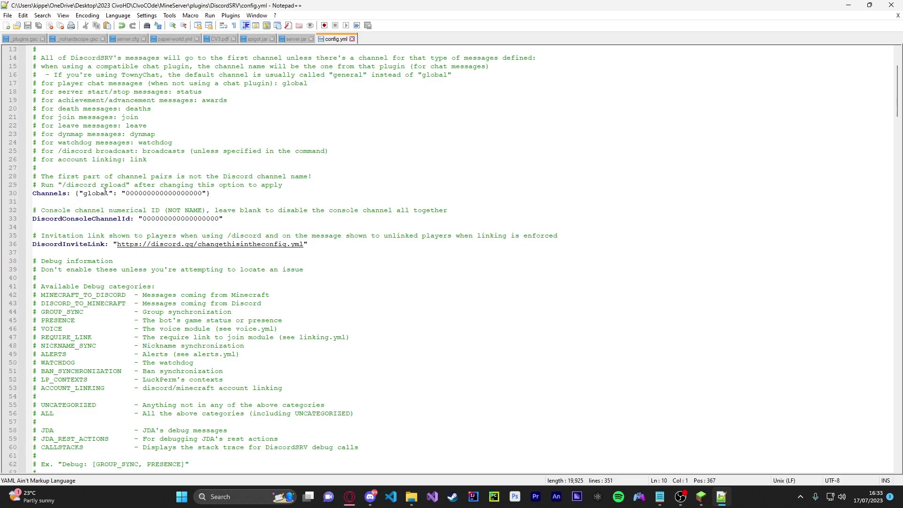
pyautogui.moveTo(127, 189); pyautogui.dragTo(203, 194)
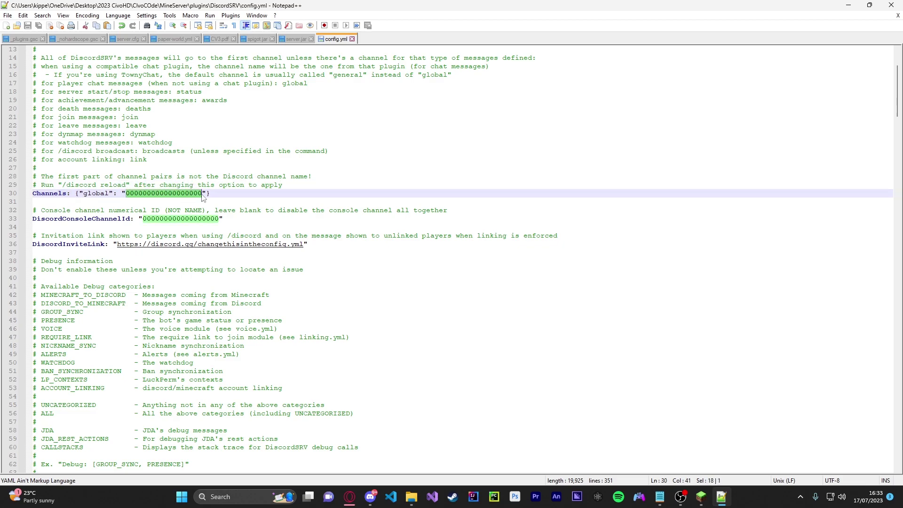
pyautogui.click(371, 498)
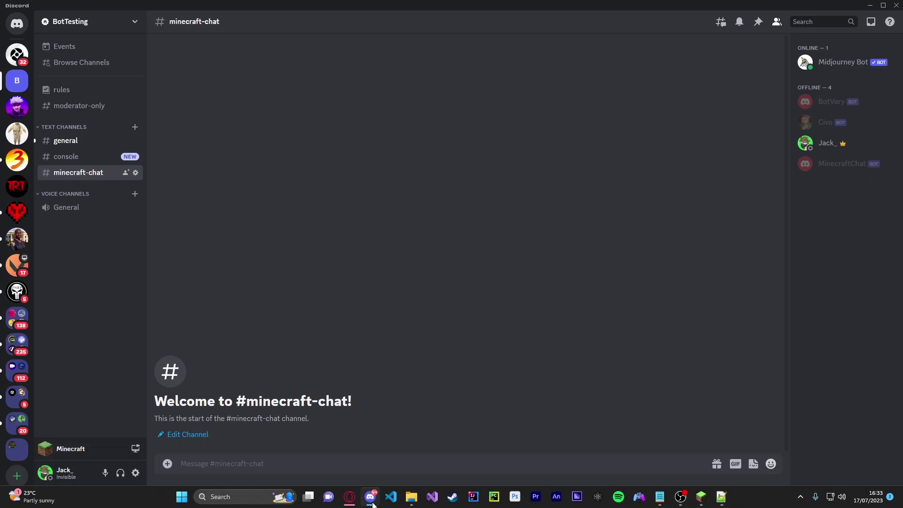
pyautogui.click(107, 30)
pyautogui.click(258, 153)
pyautogui.click(136, 473)
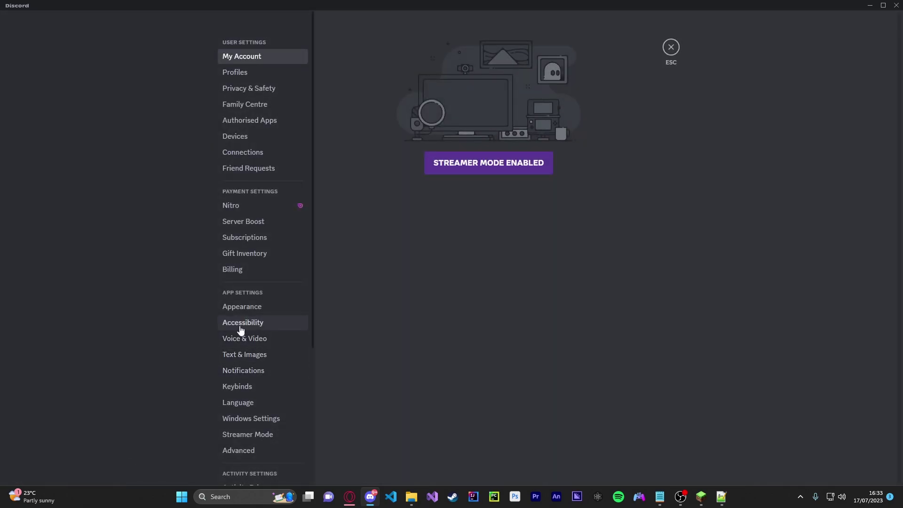
pyautogui.scroll(-3, 241, 324)
pyautogui.click(245, 309)
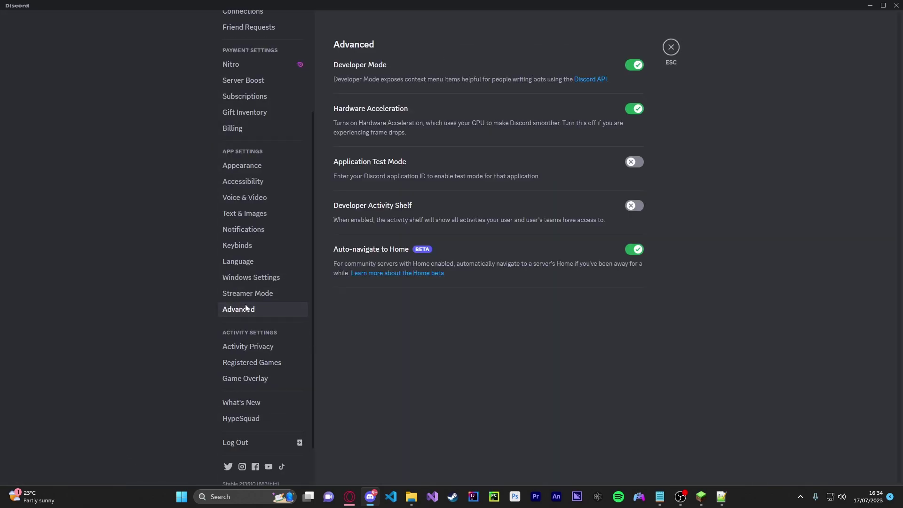
pyautogui.click(671, 47)
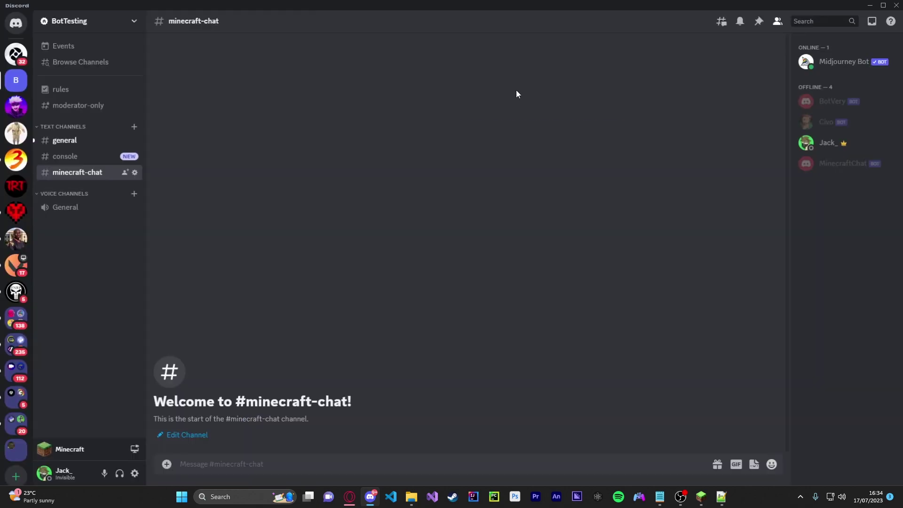
# Copy the minecraft-chat channel's ID in Discord and paste it as the global channel's ID in config.yml.
pyautogui.rightClick(100, 175)
pyautogui.click(126, 353)
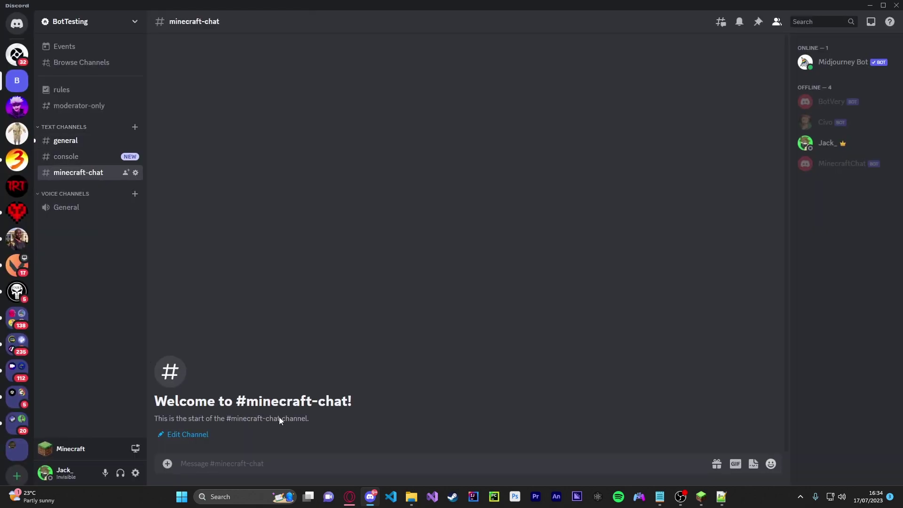
pyautogui.click(721, 497)
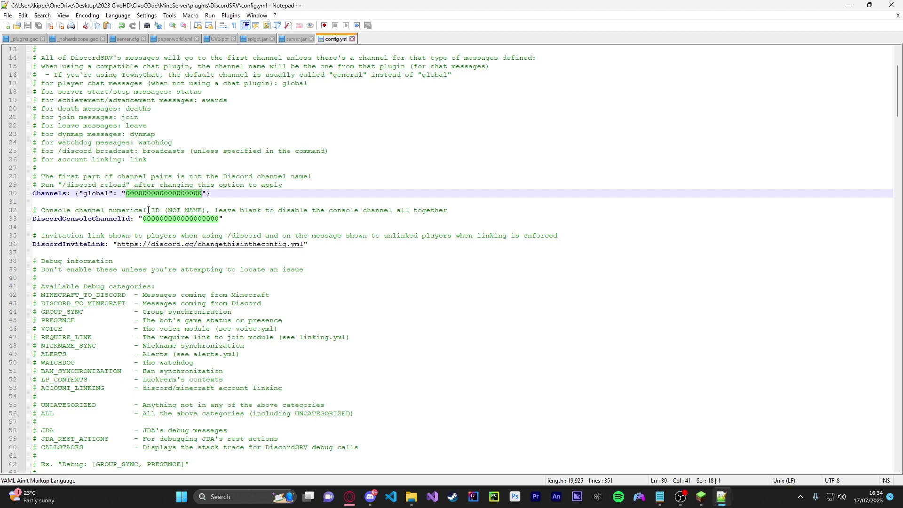
pyautogui.hotkey('ctrl', 'v')
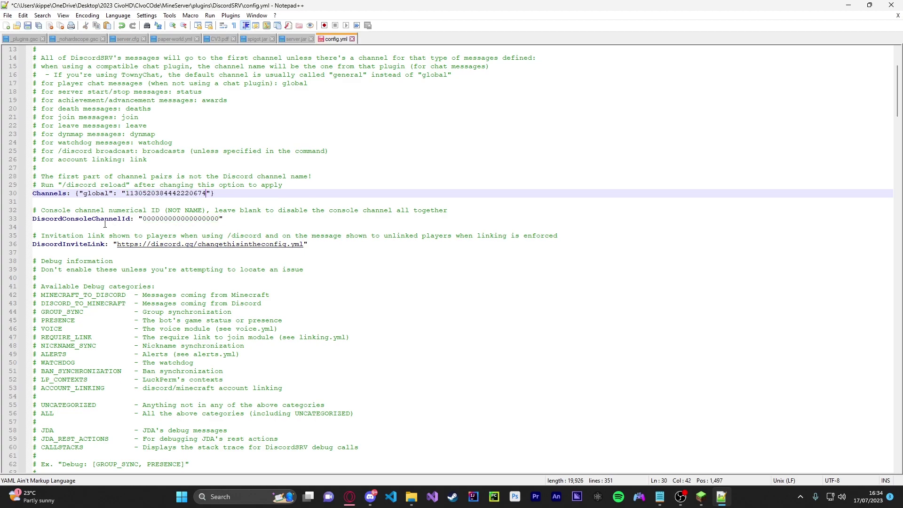
# Copy the console channel's ID in Discord, paste it as DiscordConsoleChannelId in config.yml and save the file.
pyautogui.click(371, 497)
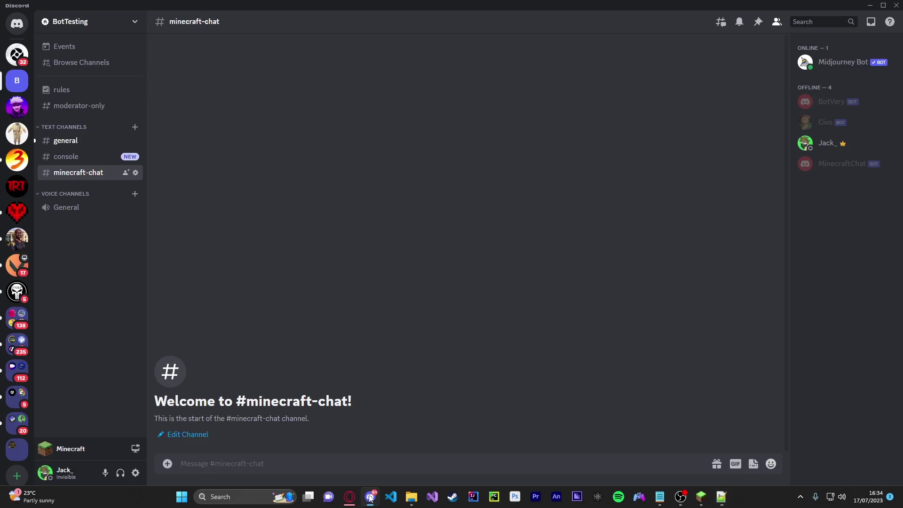
pyautogui.rightClick(63, 157)
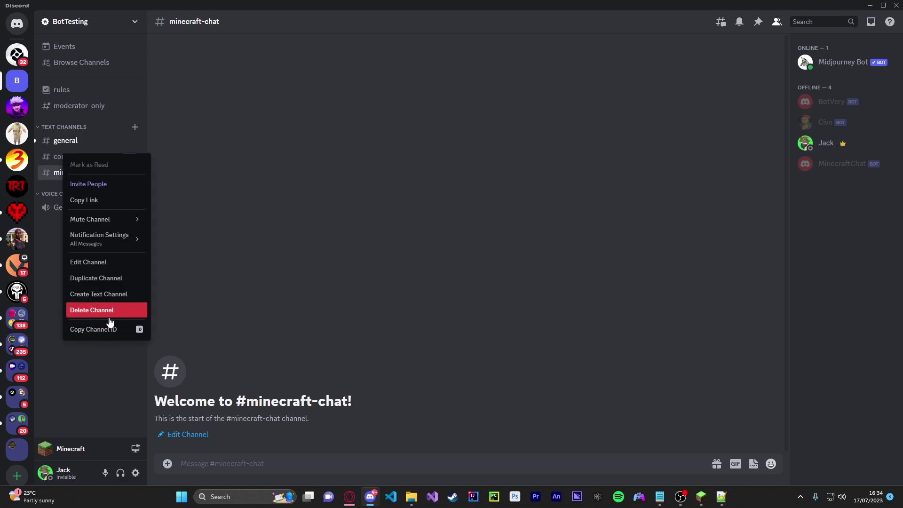
pyautogui.click(152, 315)
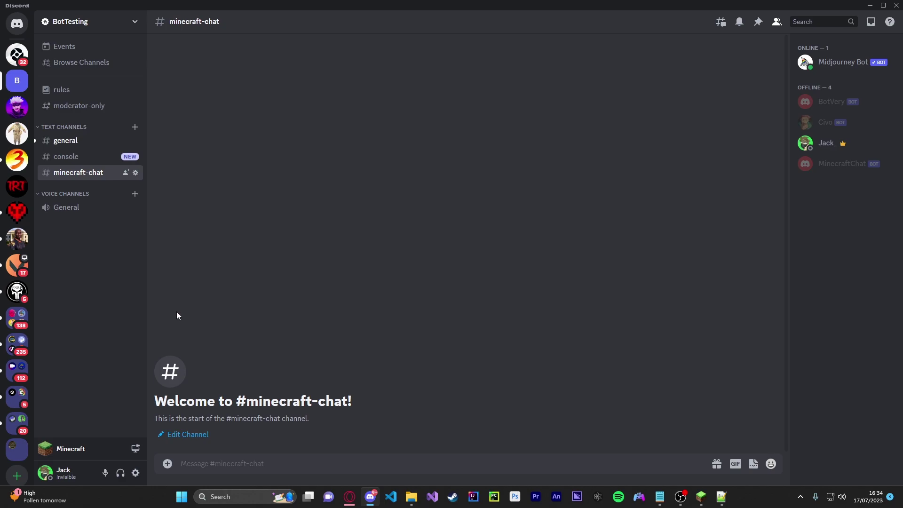
pyautogui.click(348, 491)
pyautogui.click(349, 491)
pyautogui.click(722, 498)
pyautogui.moveTo(144, 219); pyautogui.dragTo(222, 215)
pyautogui.hotkey('ctrl', 'v')
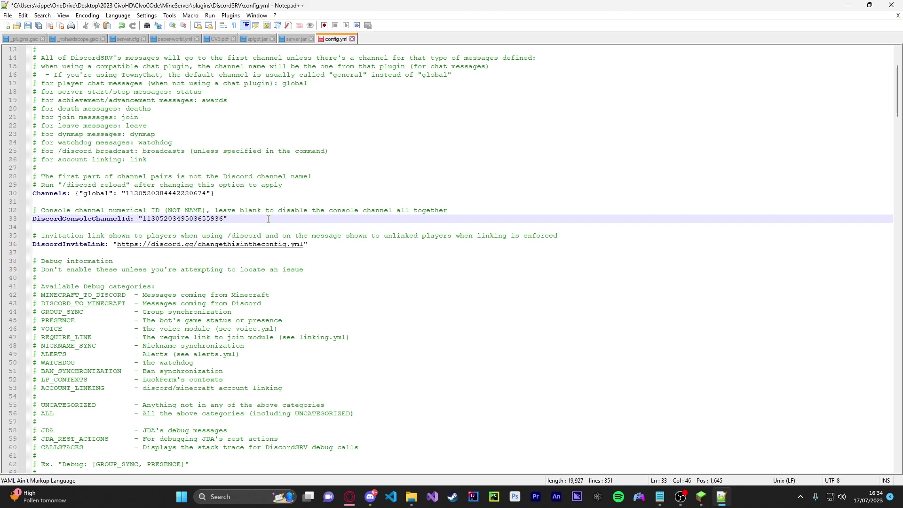
pyautogui.hotkey('ctrl', 's')
# Set Experiment_WebhookChatMessageDelivery to true in config.yml, save the file and close Notepad++.
pyautogui.scroll(-7, 303, 235)
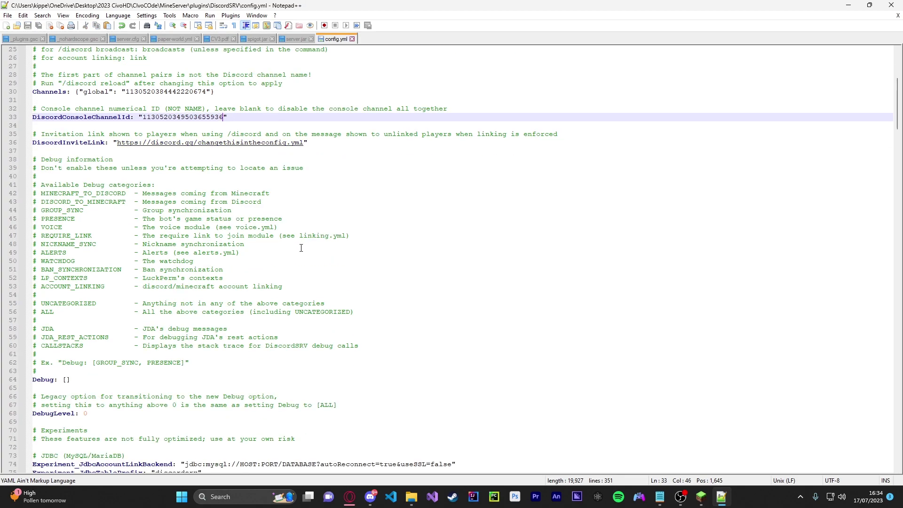
pyautogui.scroll(-1, 140, 342)
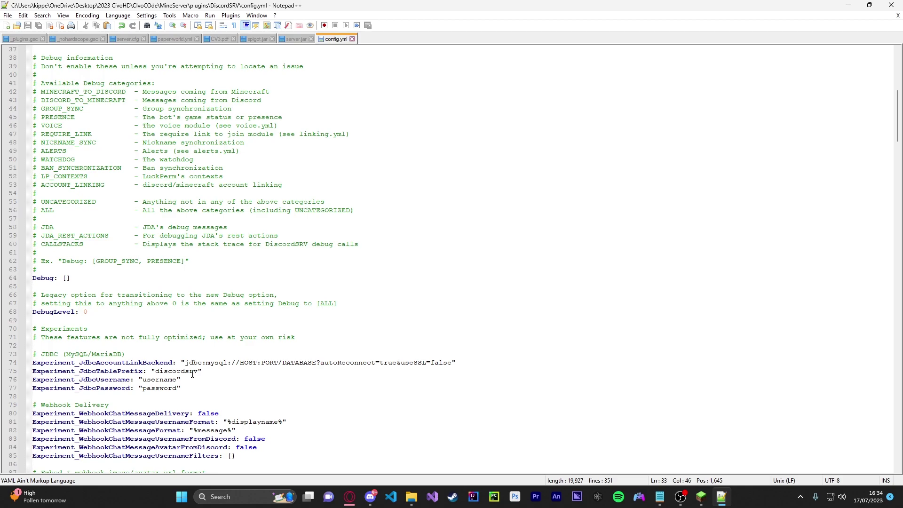
pyautogui.scroll(-1, 192, 374)
pyautogui.click(228, 387)
pyautogui.scroll(-1, 70, 384)
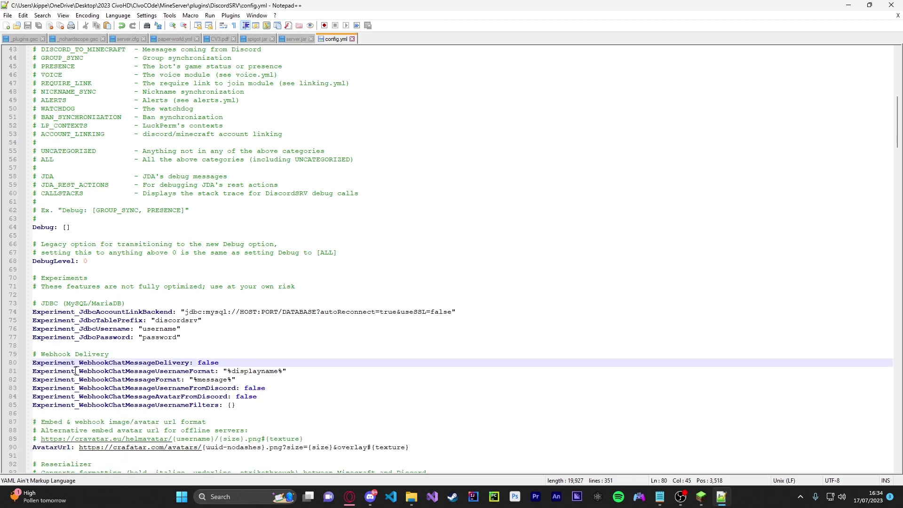
pyautogui.moveTo(232, 360); pyautogui.dragTo(199, 359)
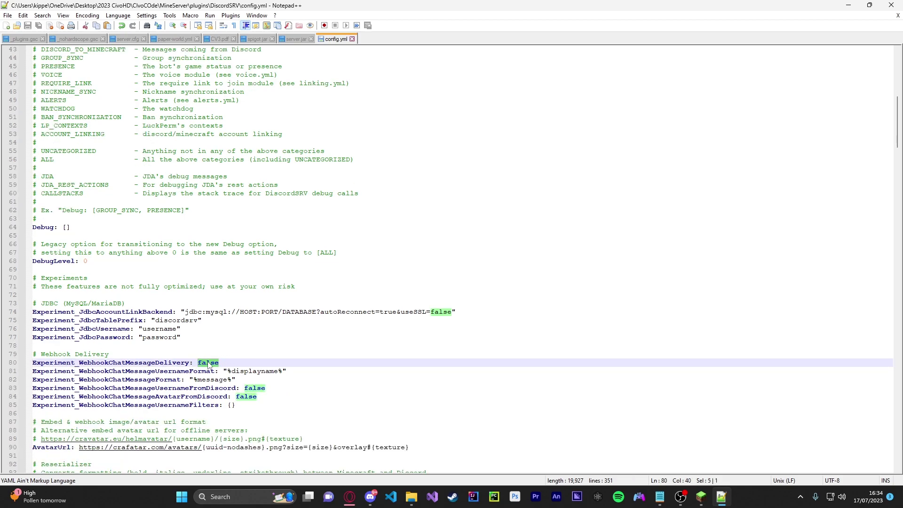
pyautogui.write('true')
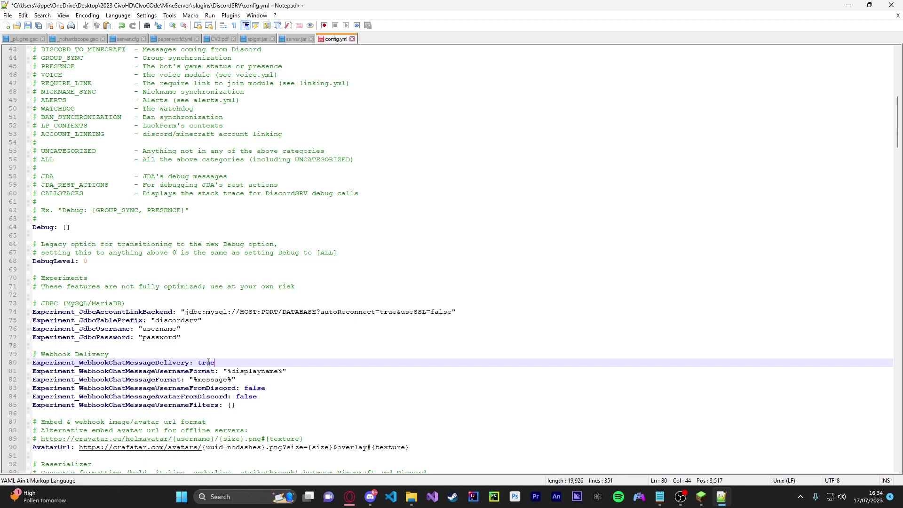
pyautogui.click(286, 352)
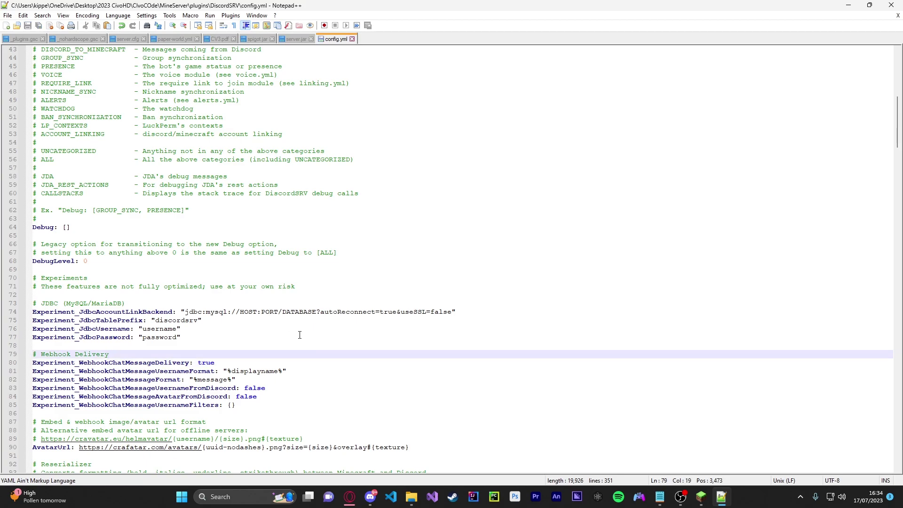
pyautogui.scroll(-9, 299, 335)
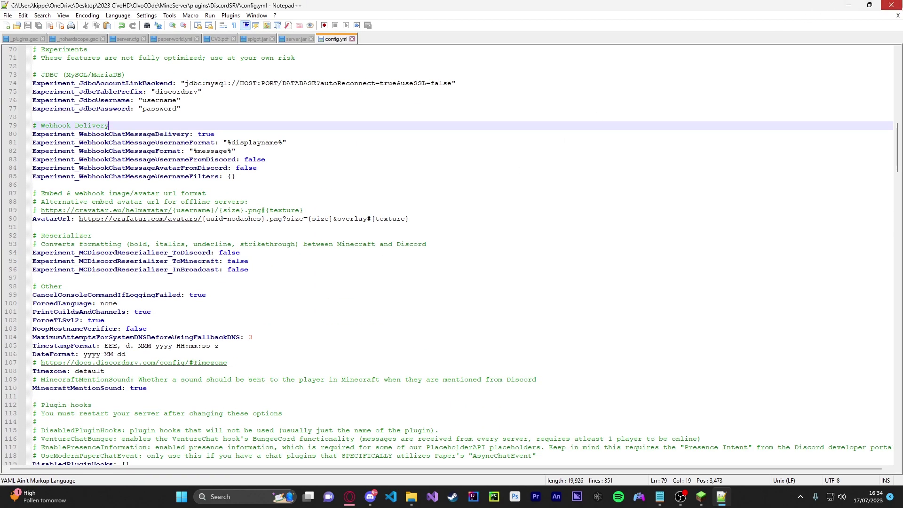
pyautogui.click(891, 5)
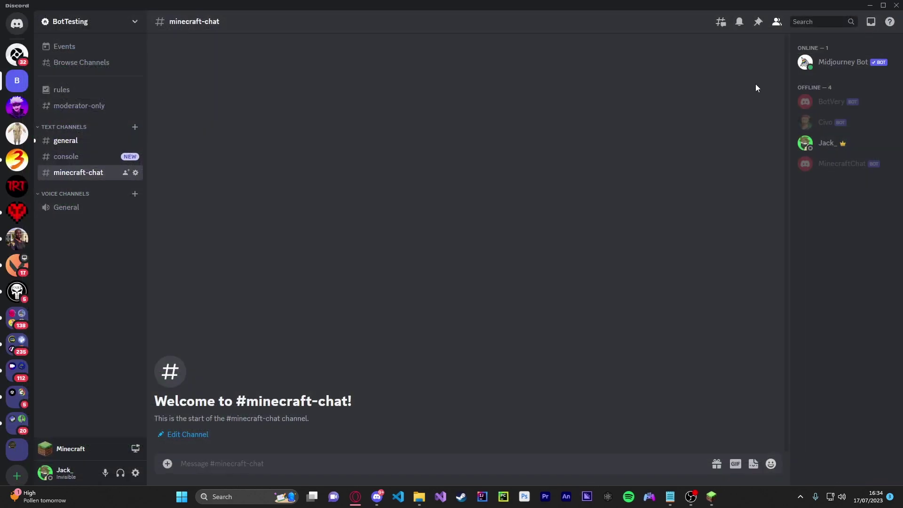
# Open the MineServer folder in File Explorer and start the Minecraft server with run.bat.
pyautogui.click(422, 496)
pyautogui.click(88, 159)
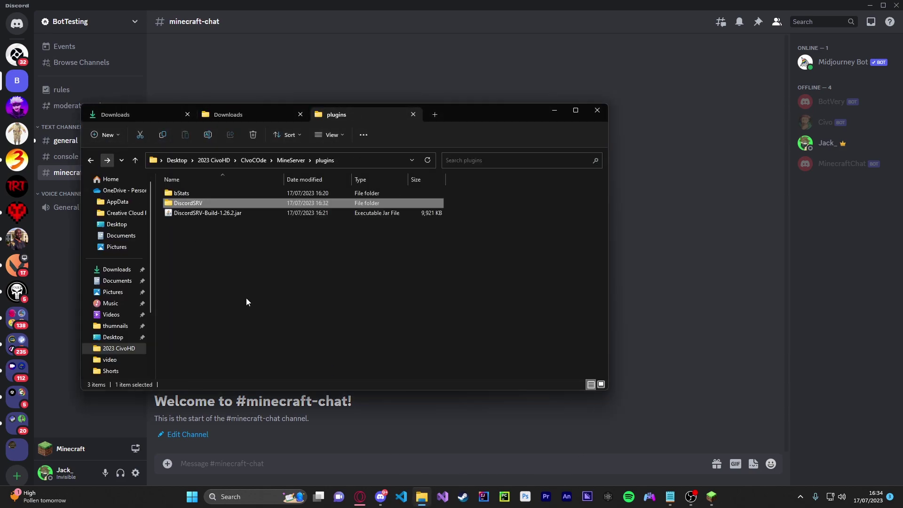
pyautogui.click(135, 160)
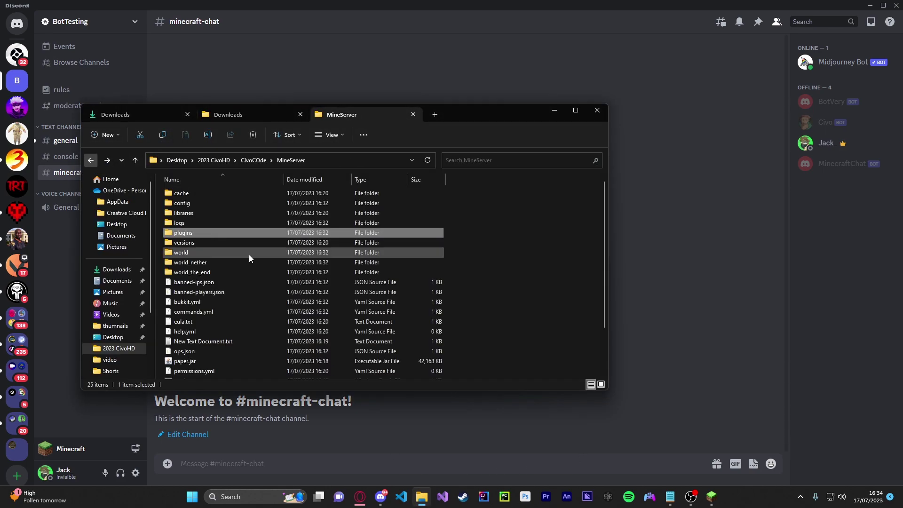
pyautogui.scroll(-3, 235, 282)
pyautogui.doubleClick(183, 324)
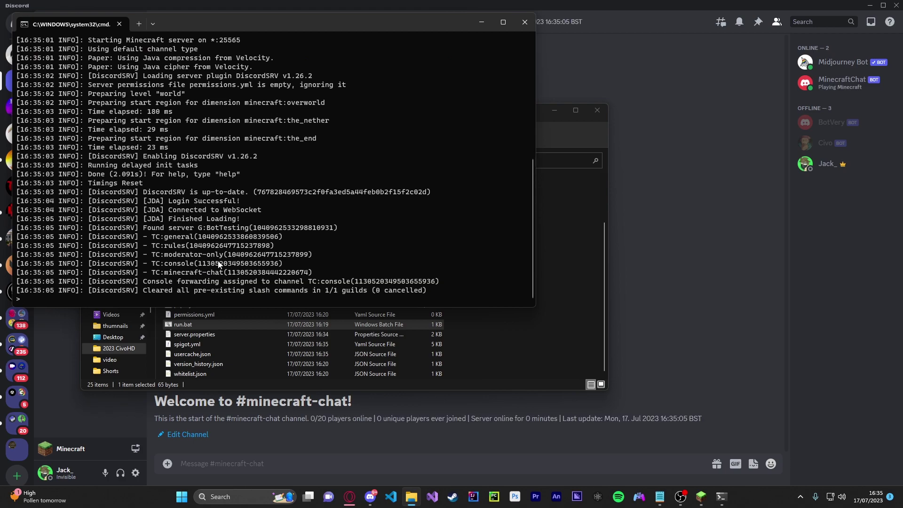
# Return to Discord and check the bot's messages in the minecraft-chat and console channels.
pyautogui.click(277, 443)
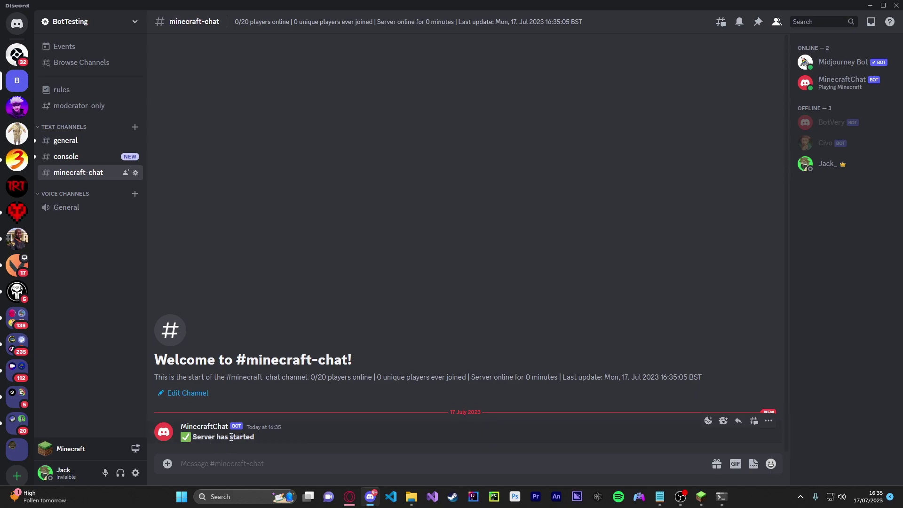
pyautogui.click(69, 157)
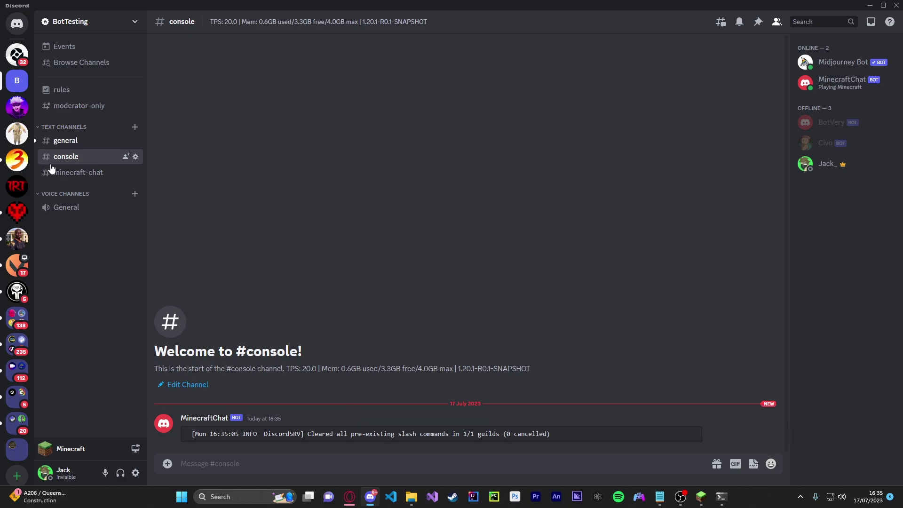
pyautogui.click(78, 172)
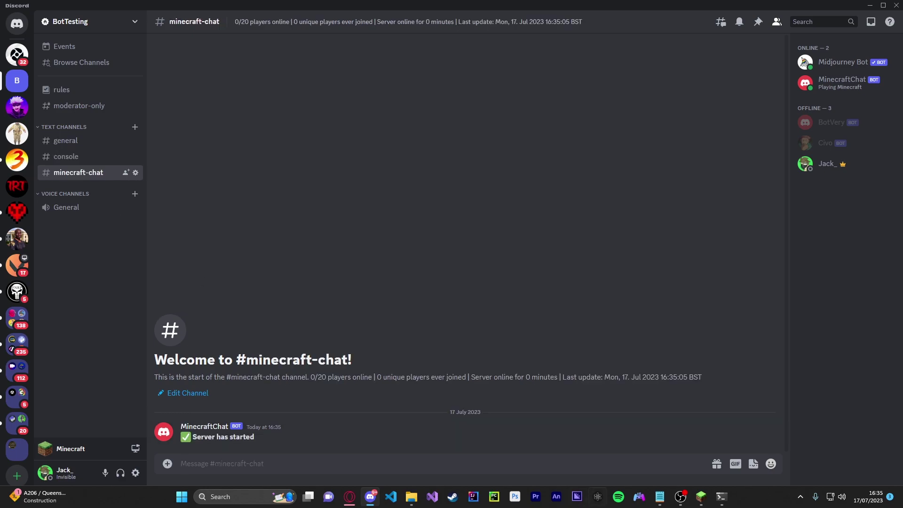
# Switch to Minecraft, join the multiplayer server, and pause to move the game window clear of Discord's latest messages.
pyautogui.click(700, 497)
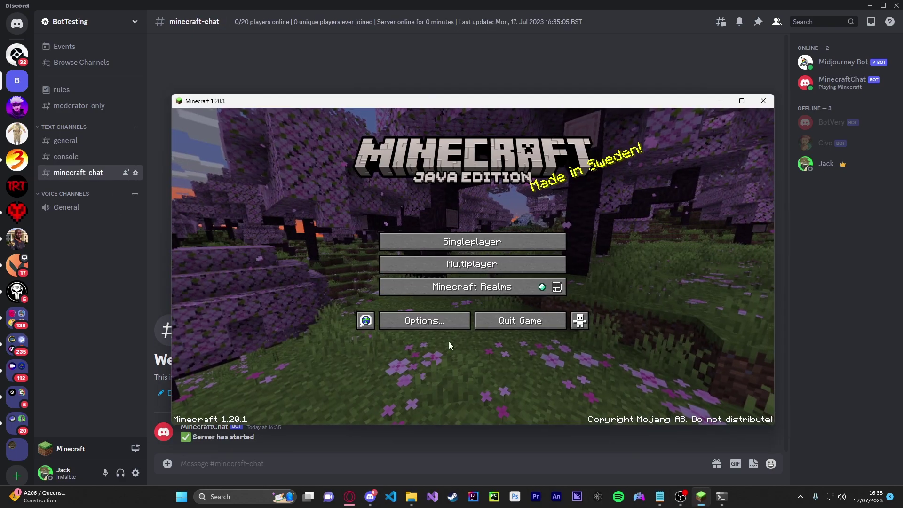
pyautogui.click(469, 263)
pyautogui.click(361, 309)
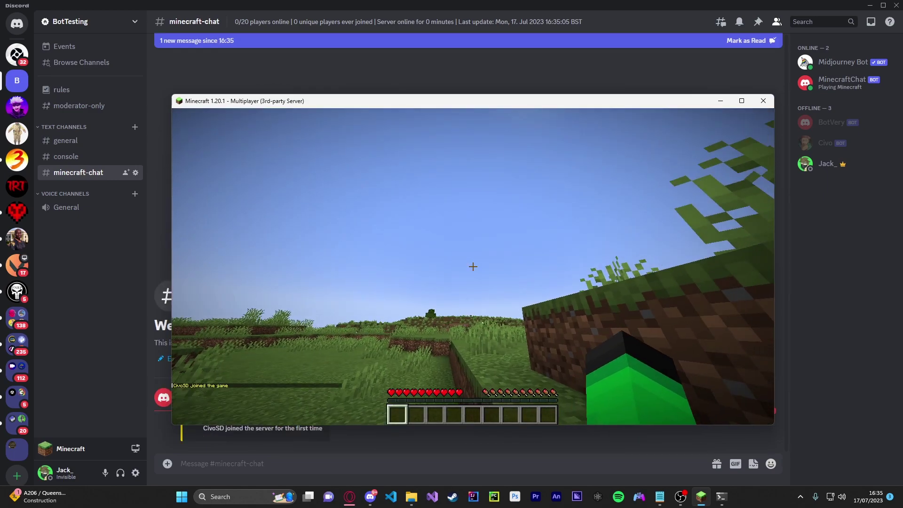
pyautogui.press('Escape')
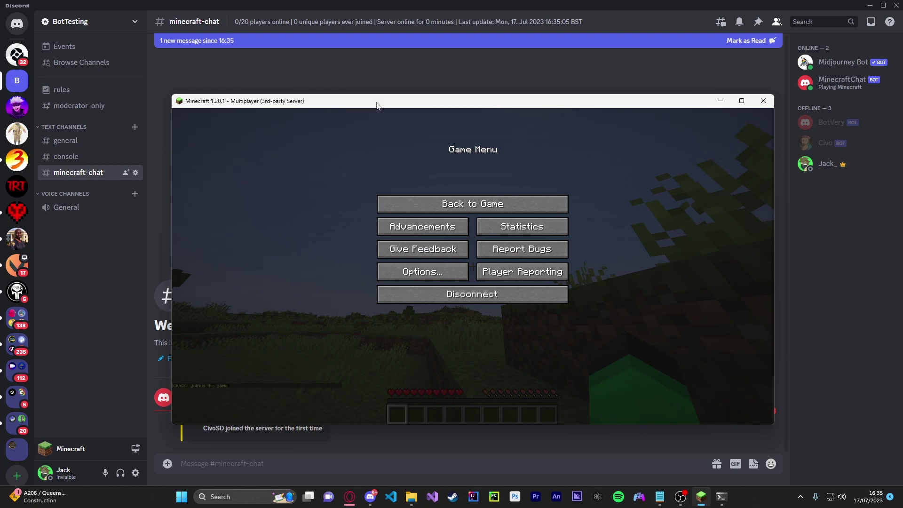
pyautogui.moveTo(376, 101); pyautogui.dragTo(396, 60)
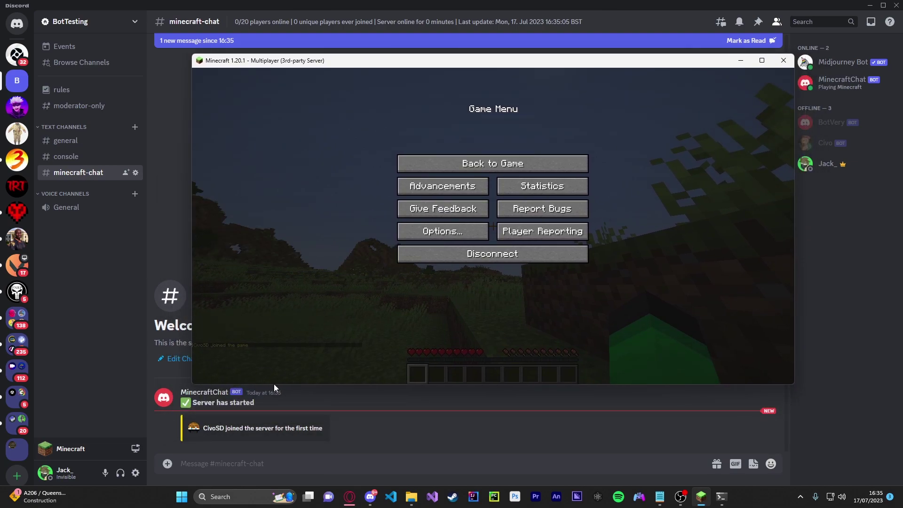
# Resume the game and send the test message "dsa" in the Minecraft chat.
pyautogui.click(471, 164)
pyautogui.write('t')
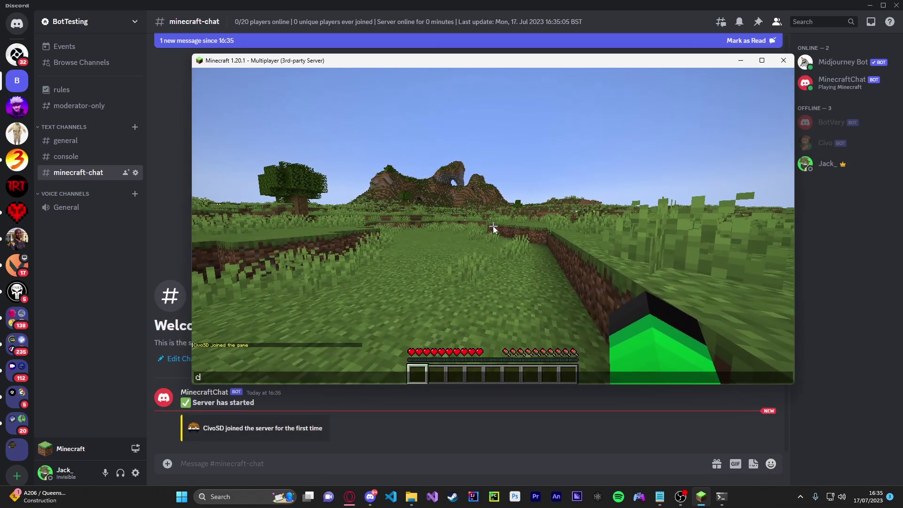
pyautogui.write('dsa')
pyautogui.press('Return')
pyautogui.press('w')
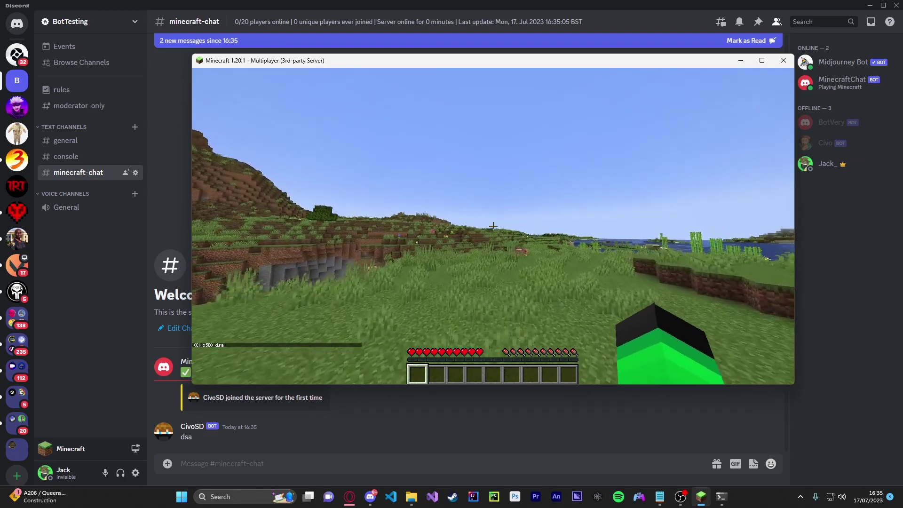
# Pause the game, move its window slightly higher over Discord, and return to play.
pyautogui.press('Escape')
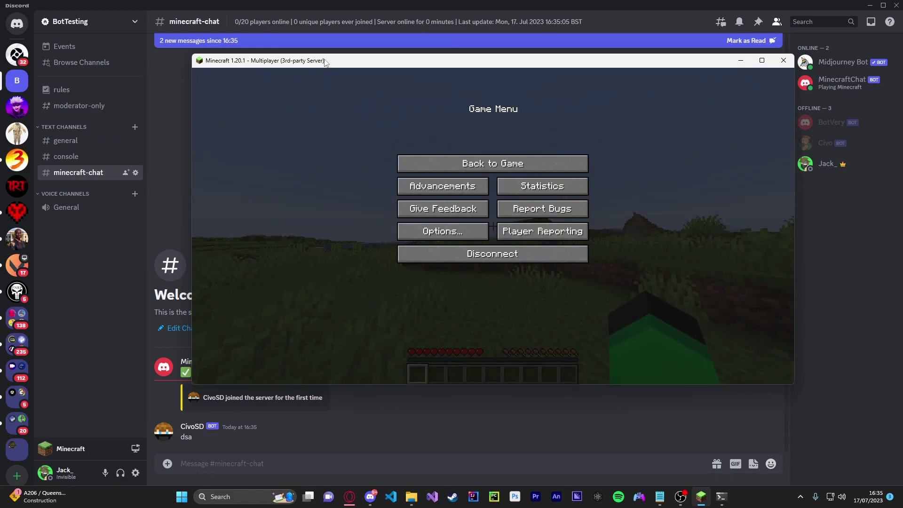
pyautogui.moveTo(326, 63); pyautogui.dragTo(317, 48)
pyautogui.press('Escape')
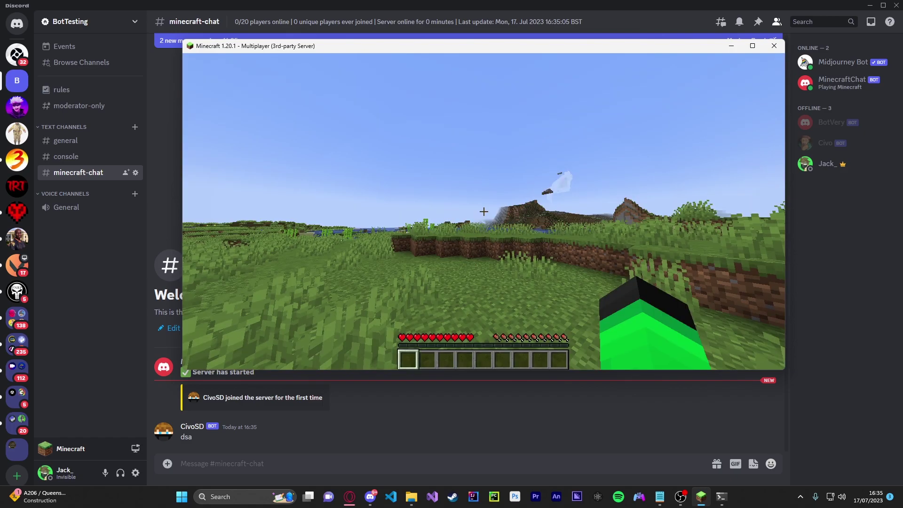